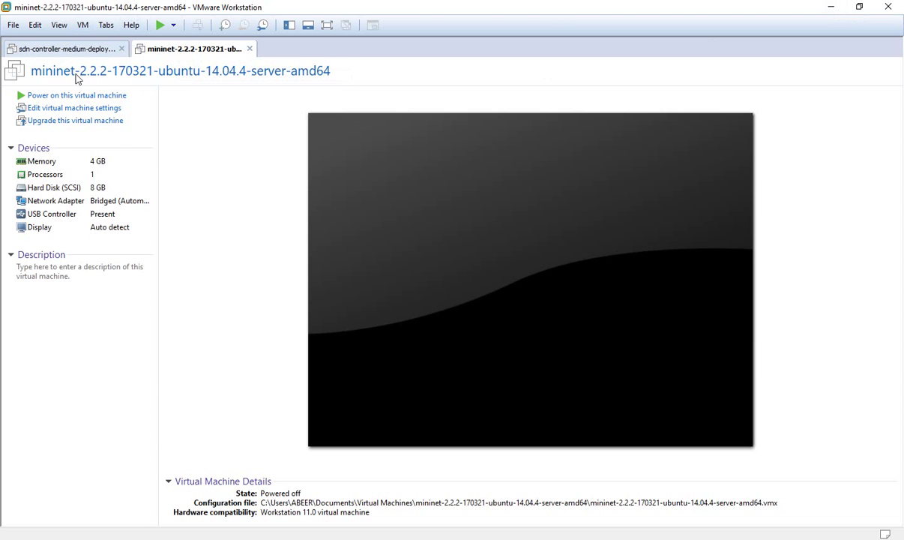
Step: Show the sdn-controller VM's summary, then minimize VMware Workstation, Foxit Reader and Paint
{"action": "left_click", "coordinate": [66, 50]}
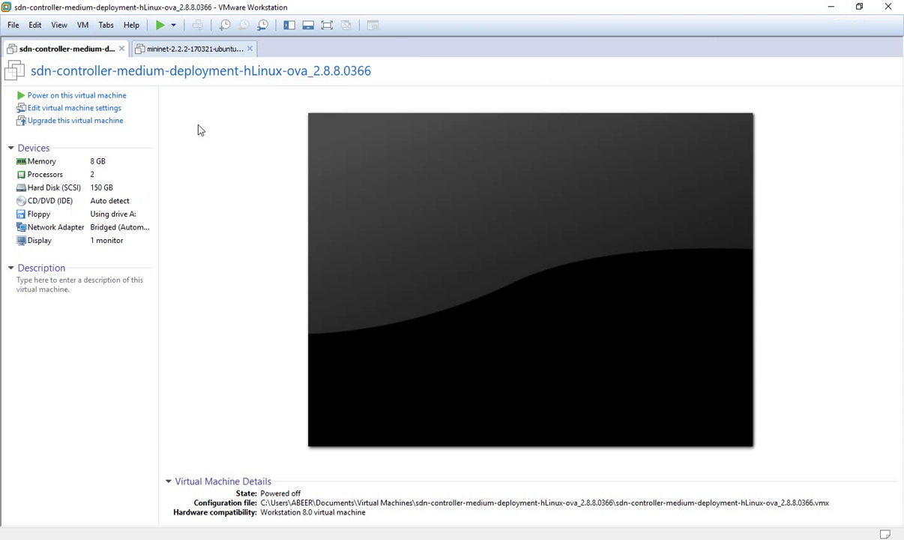
{"action": "left_click", "coordinate": [831, 7]}
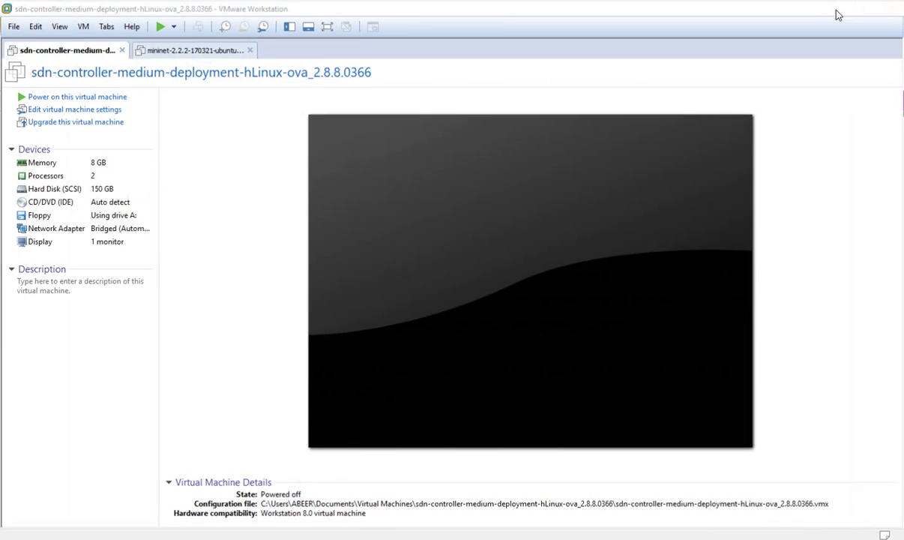
{"action": "left_click", "coordinate": [845, 8]}
{"action": "left_click", "coordinate": [832, 9]}
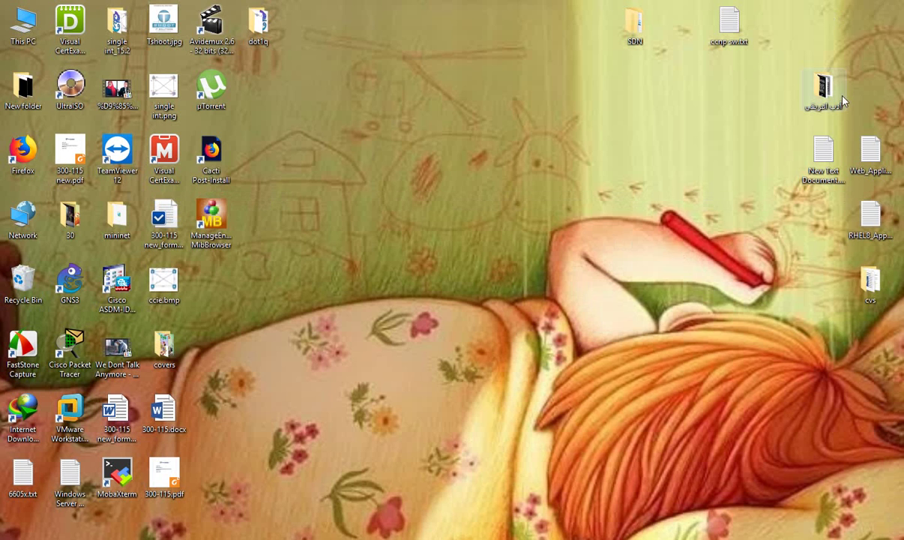
Step: Open the mininet folder and inspect the sdn-controller .ova and hpe-van-sdn-ctlr-2.8.8-ova.zip files
{"action": "double_click", "coordinate": [634, 22]}
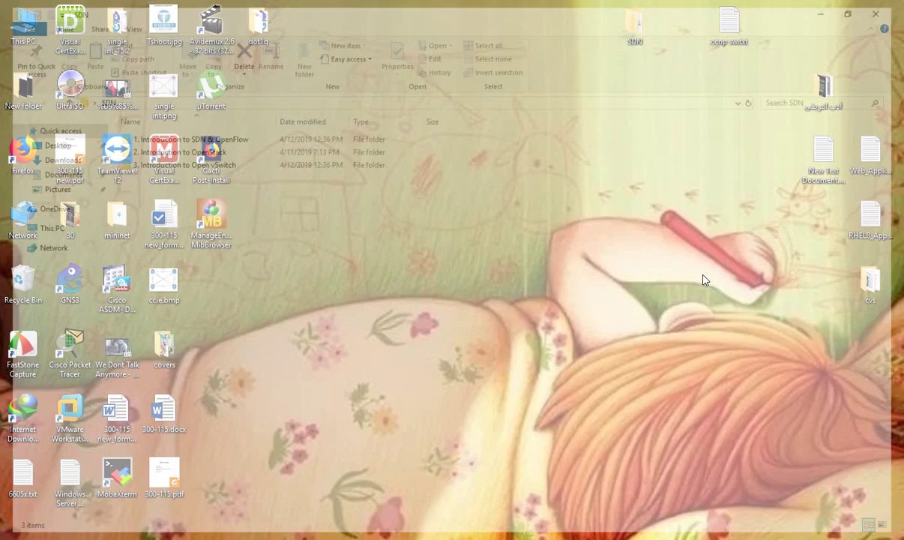
{"action": "left_click", "coordinate": [832, 6]}
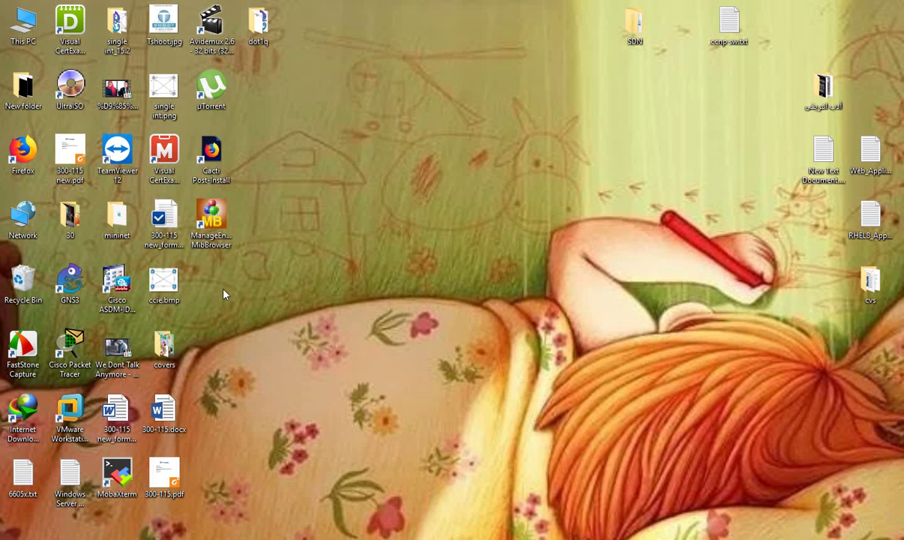
{"action": "double_click", "coordinate": [109, 241]}
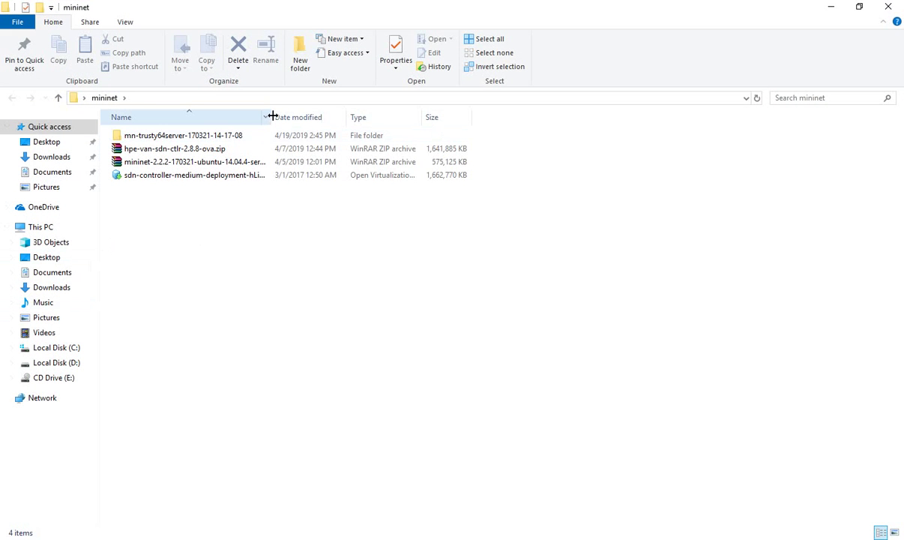
{"action": "left_click_drag", "start_coordinate": [269, 114], "coordinate": [397, 112]}
{"action": "left_click", "coordinate": [195, 177]}
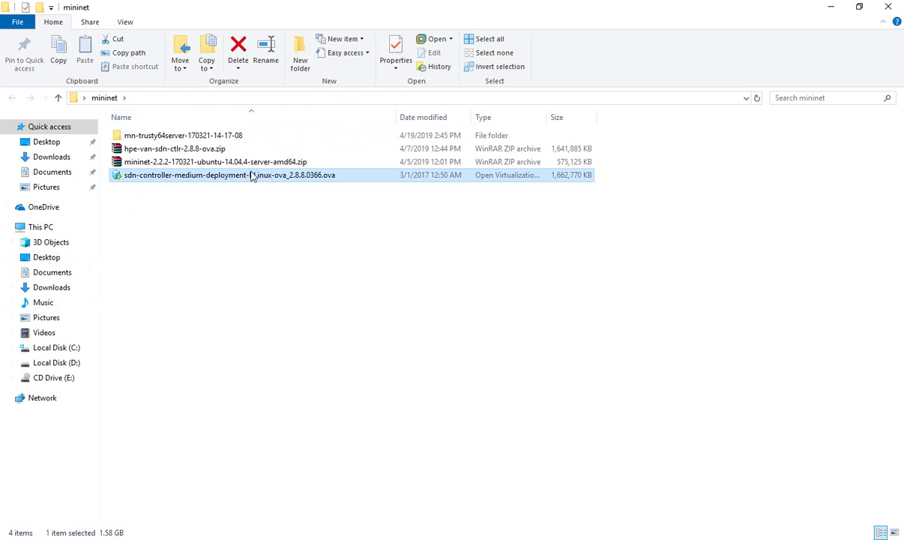
{"action": "left_click", "coordinate": [161, 148]}
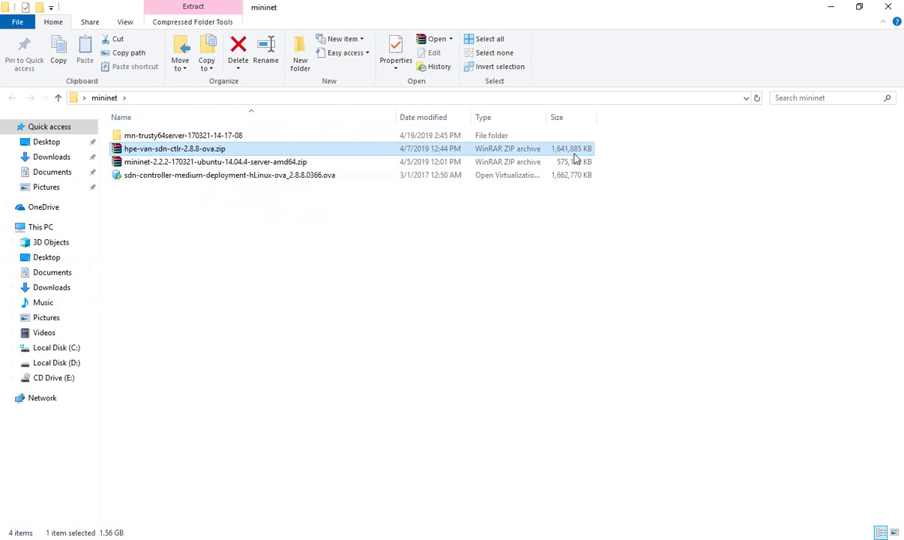
{"action": "left_click", "coordinate": [302, 179]}
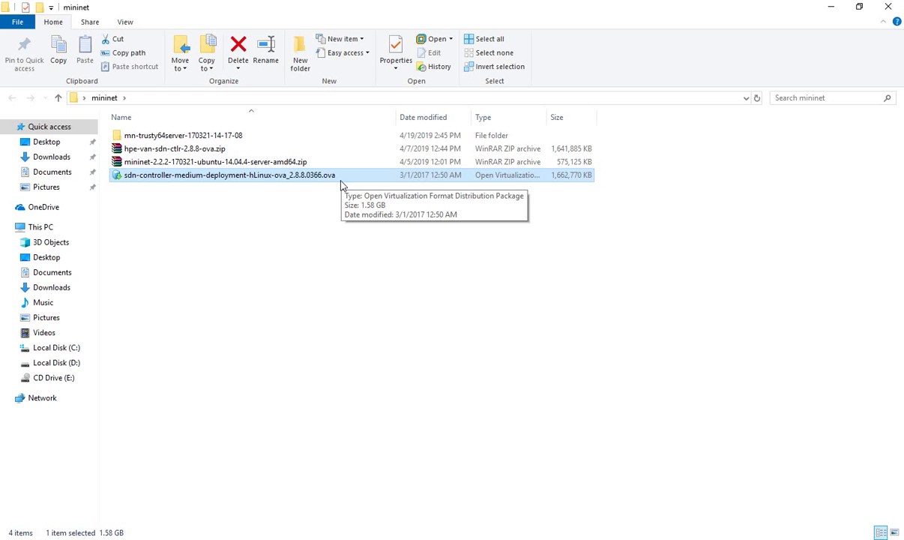
{"action": "double_click", "coordinate": [203, 135]}
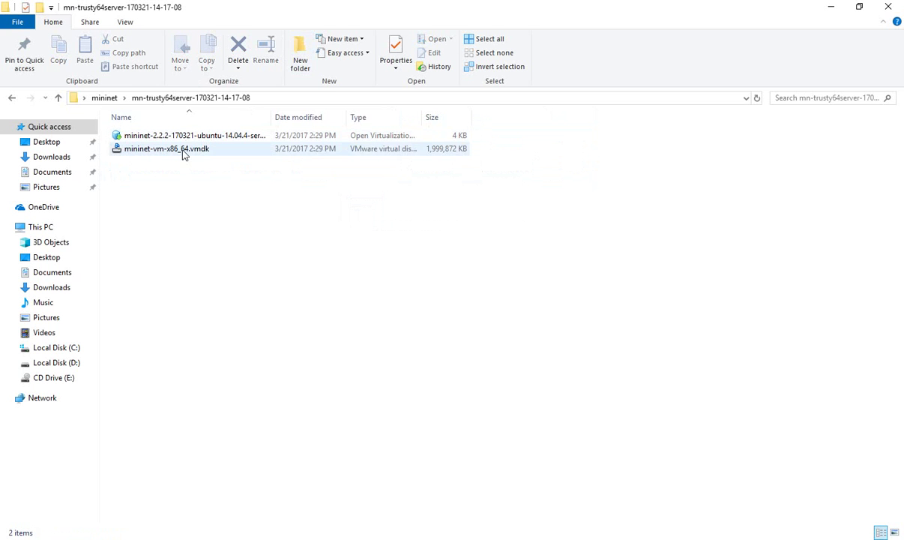
{"action": "left_click", "coordinate": [194, 151]}
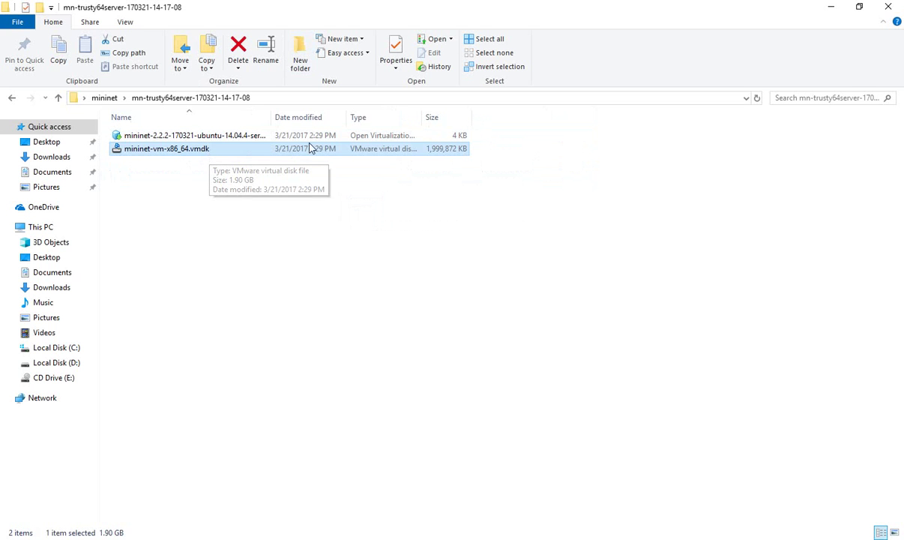
{"action": "left_click", "coordinate": [253, 135]}
{"action": "double_click", "coordinate": [271, 117]}
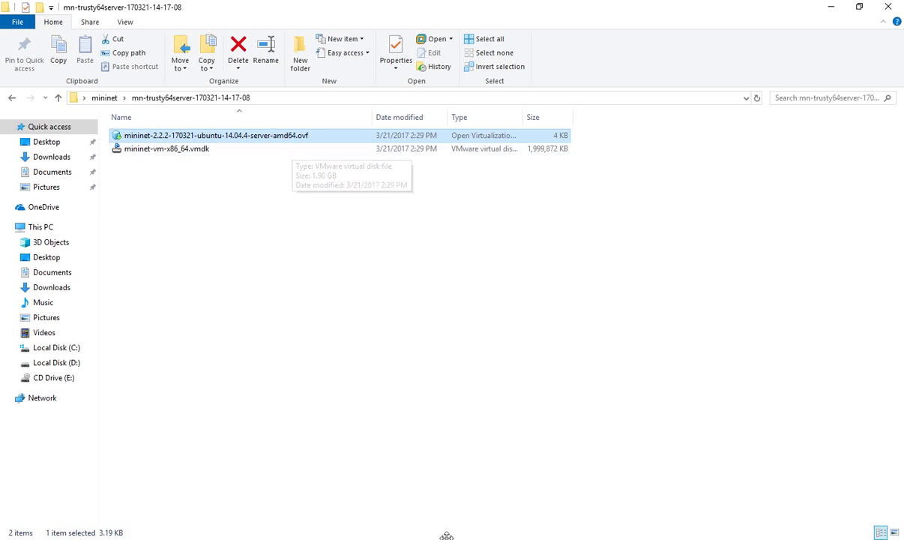
{"action": "key", "text": "alt+Tab"}
{"action": "left_click", "coordinate": [145, 51]}
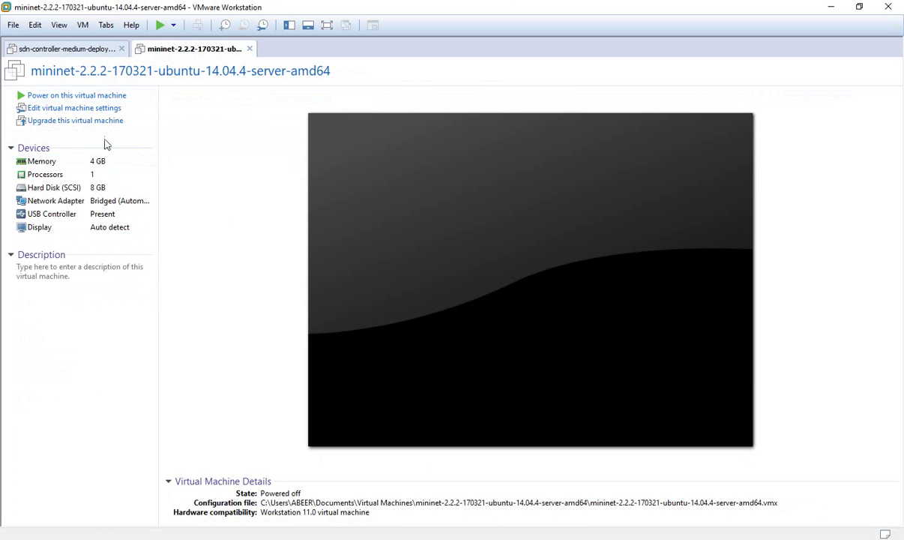
{"action": "left_click", "coordinate": [91, 110]}
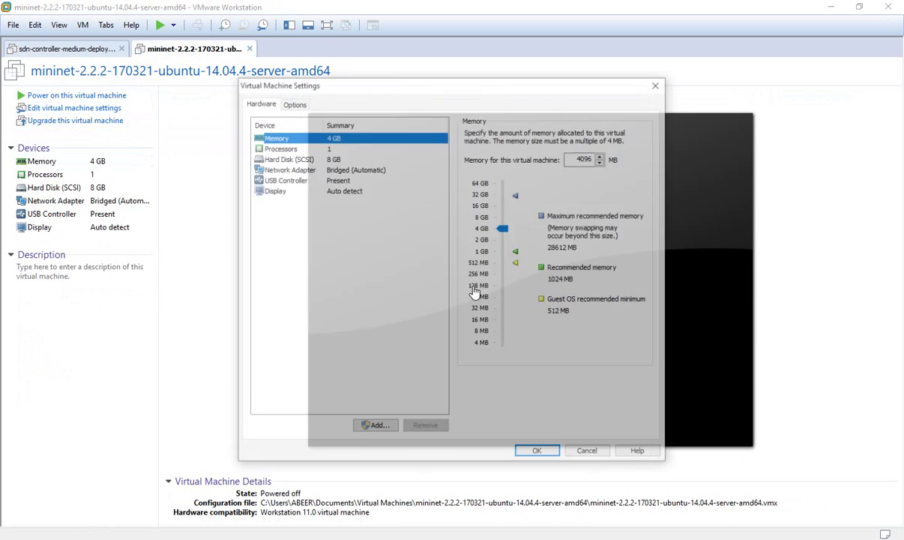
{"action": "key", "text": "Tab"}
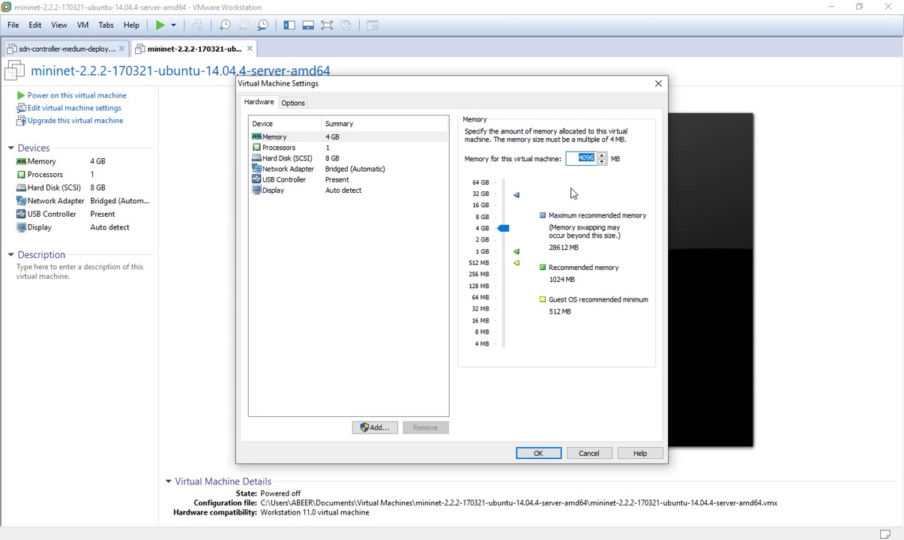
{"action": "left_click", "coordinate": [267, 145]}
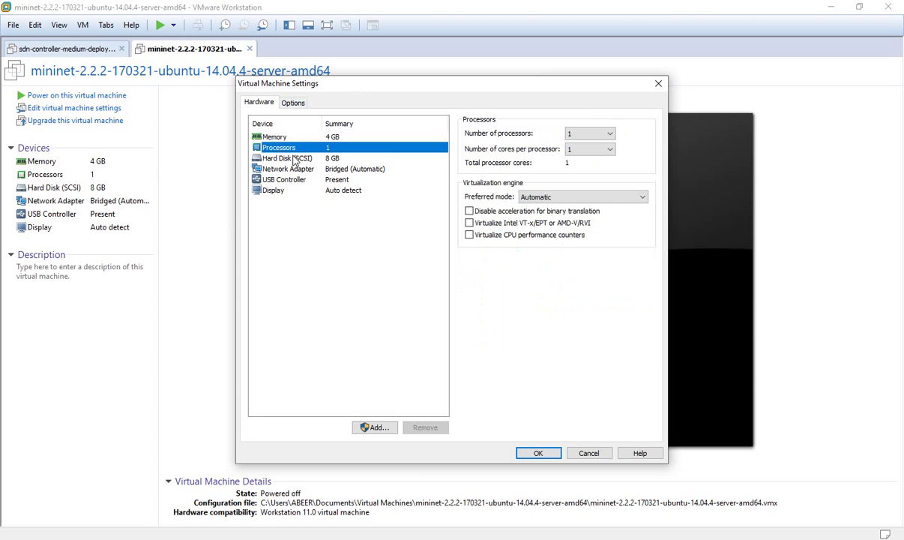
{"action": "left_click", "coordinate": [294, 160]}
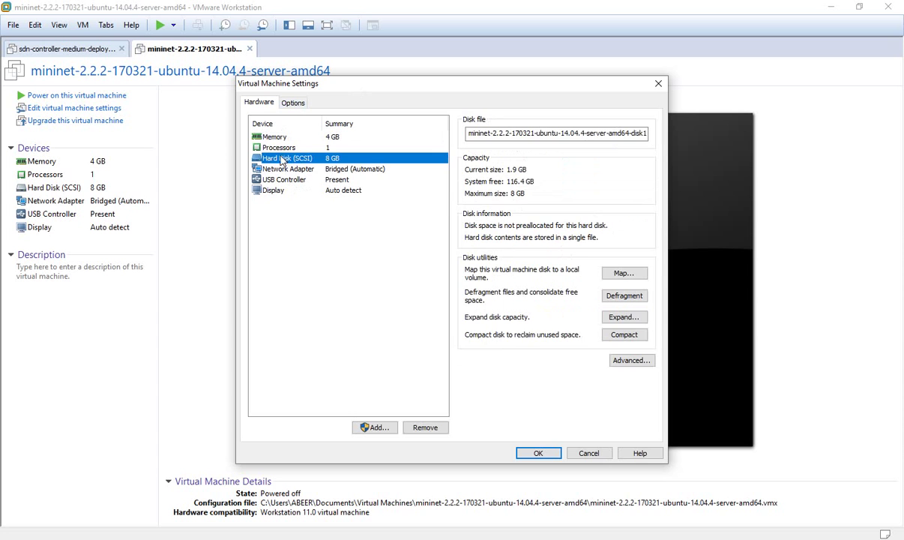
{"action": "left_click", "coordinate": [268, 167]}
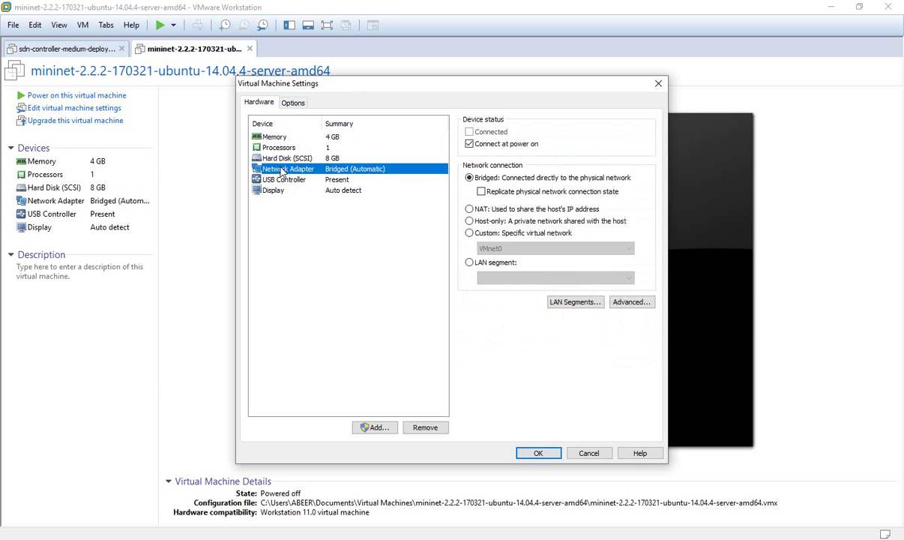
{"action": "left_click", "coordinate": [529, 452]}
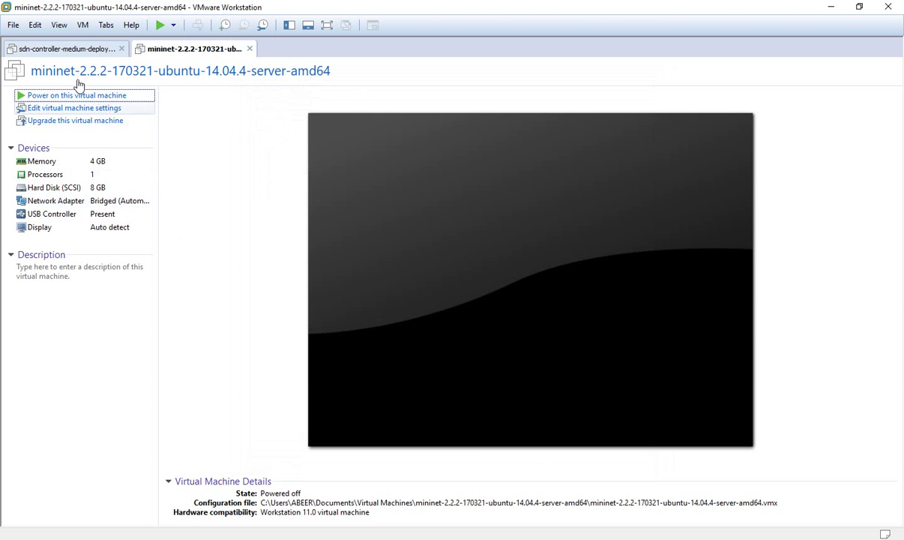
Step: Review the sdn-controller VM's settings: 8 GB memory, 2 processor cores, bridged network adapter
{"action": "left_click", "coordinate": [69, 49]}
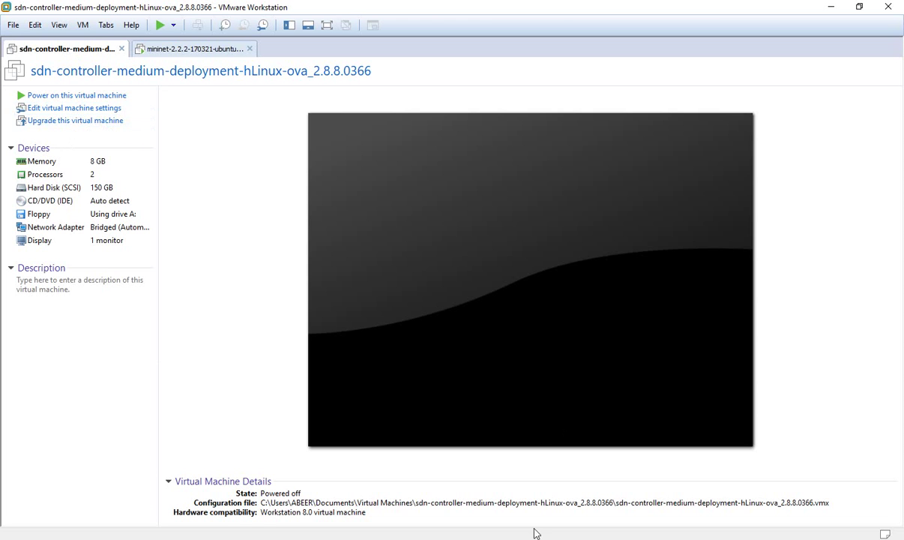
{"action": "left_click", "coordinate": [67, 109]}
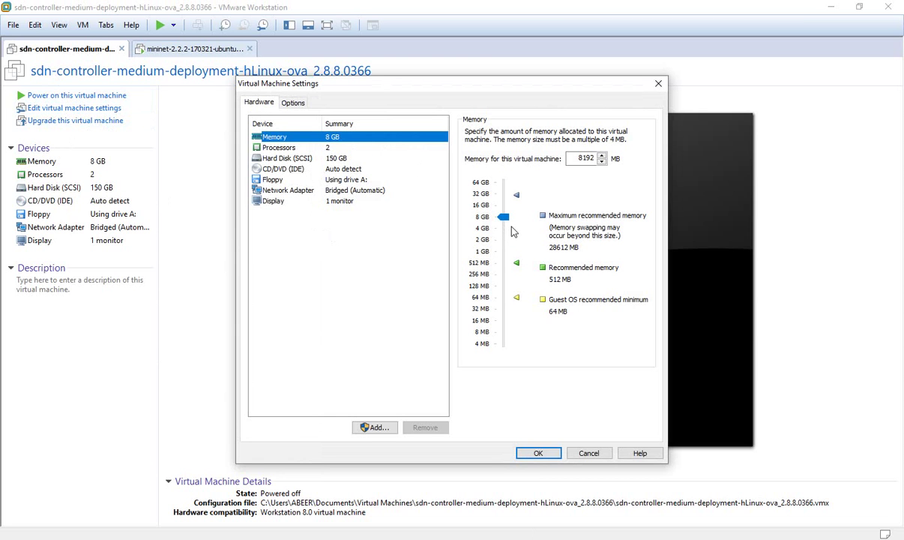
{"action": "left_click", "coordinate": [275, 150]}
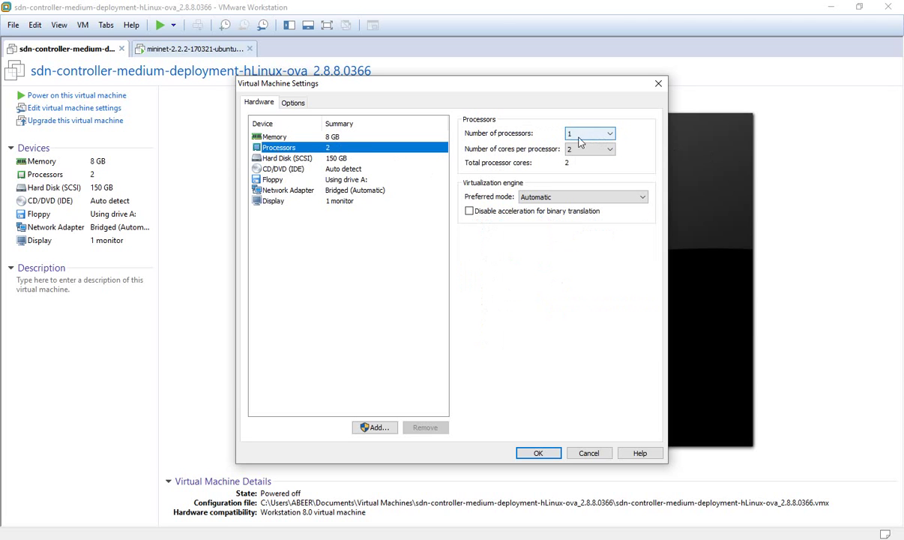
{"action": "left_click", "coordinate": [299, 190]}
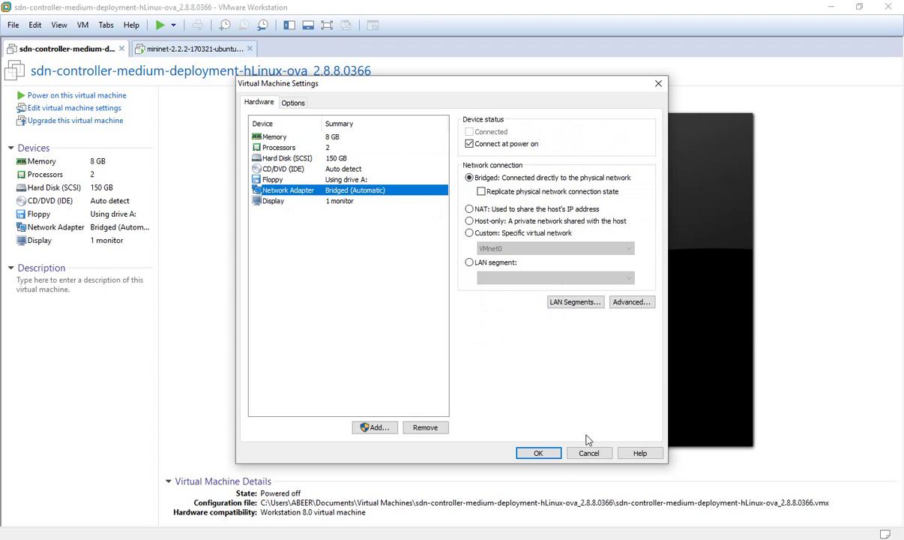
{"action": "left_click", "coordinate": [538, 453]}
Step: Power on the sdn-controller VM
{"action": "left_click", "coordinate": [187, 50]}
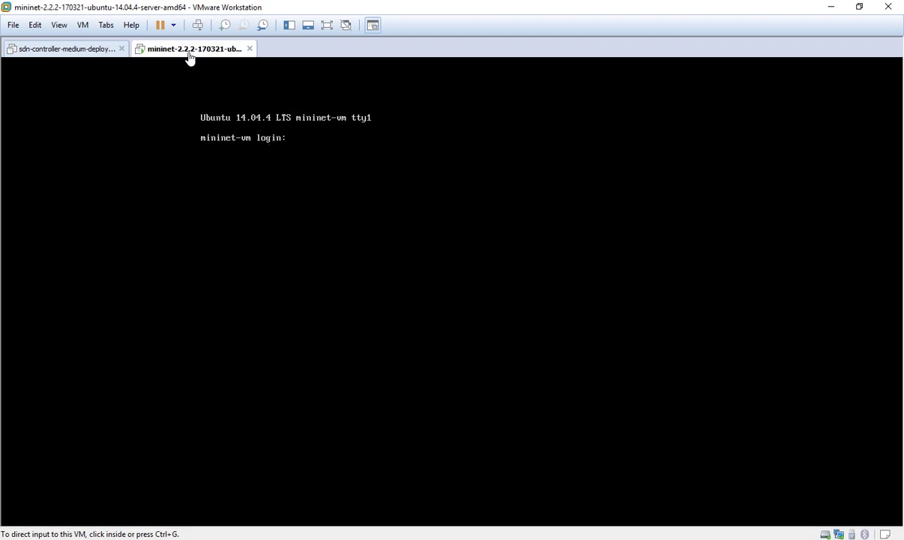
{"action": "left_click", "coordinate": [66, 49]}
{"action": "left_click", "coordinate": [160, 25]}
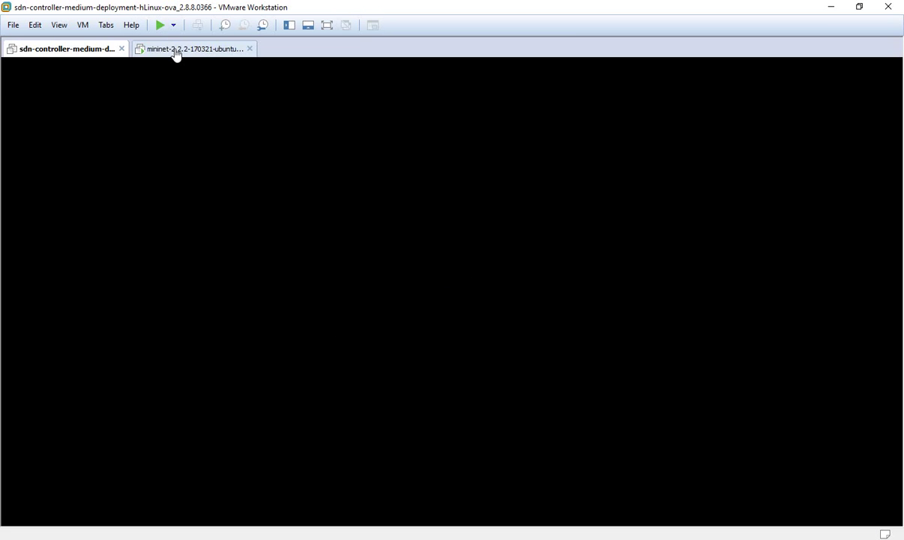
Step: Log into the mininet VM console as user mininet
{"action": "left_click", "coordinate": [178, 49]}
{"action": "left_click", "coordinate": [390, 183]}
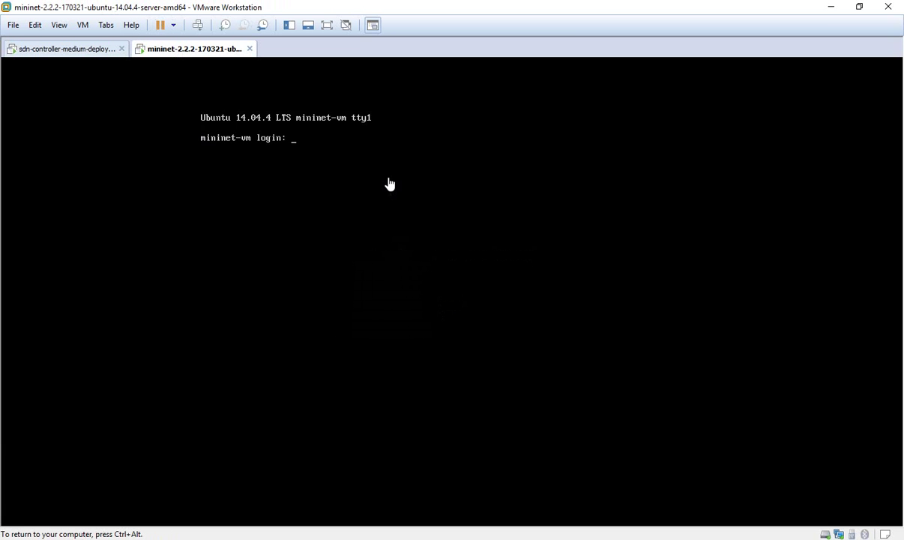
{"action": "type", "text": "minib"}
{"action": "key", "text": "BackSpace"}
{"action": "type", "text": "net"}
{"action": "key", "text": "Return"}
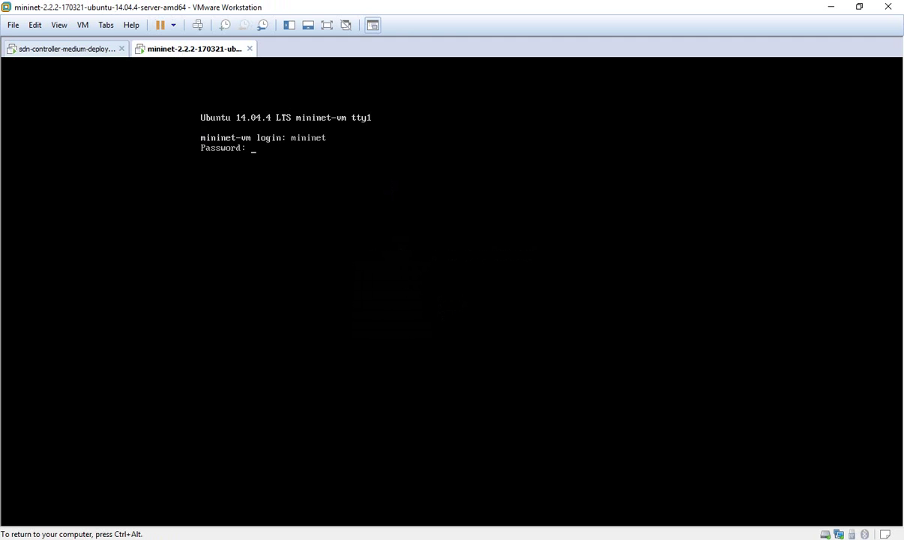
{"action": "key", "text": "Return"}
{"action": "key", "text": "Return"}
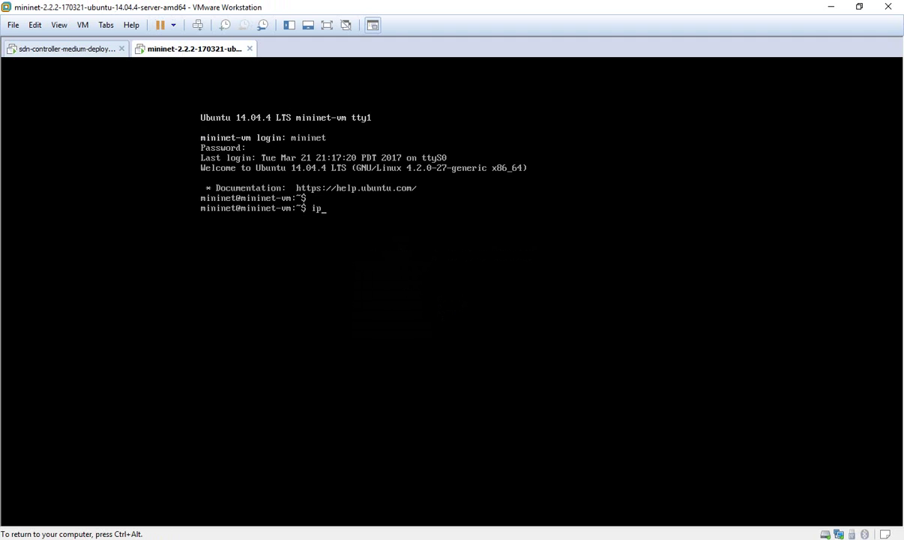
Step: Run 'ip add show' on mininet, showing eth0 at 192.168.1.6/24, and release input
{"action": "type", "text": "ip add show"}
{"action": "key", "text": "Return"}
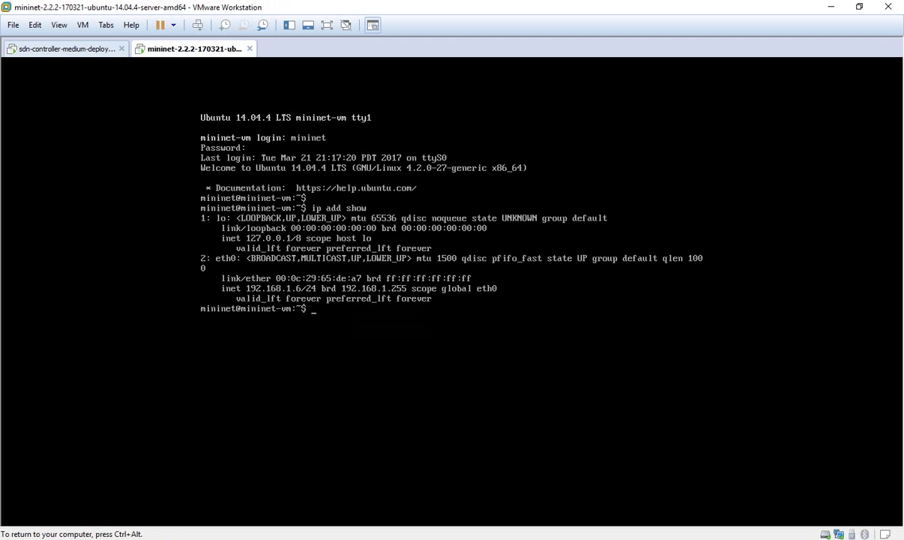
{"action": "key", "text": "ctrl+alt"}
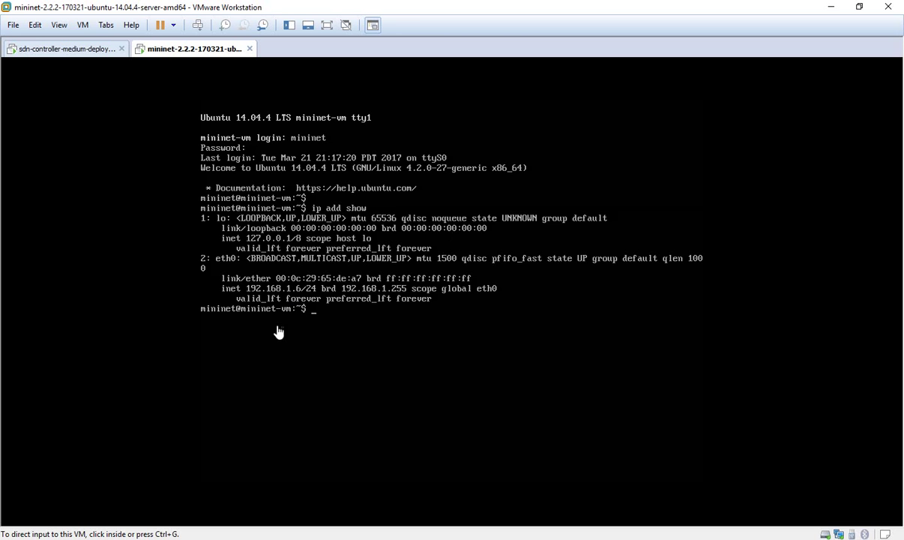
Step: Minimize VMware Workstation and File Explorer, then launch MobaXterm from its desktop shortcut
{"action": "left_click", "coordinate": [829, 7]}
{"action": "left_click", "coordinate": [827, 8]}
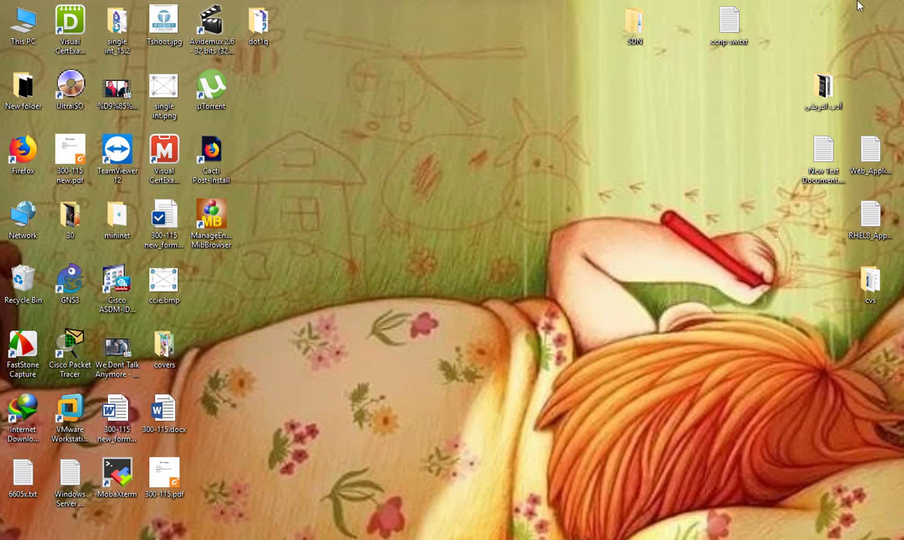
{"action": "left_click", "coordinate": [114, 472]}
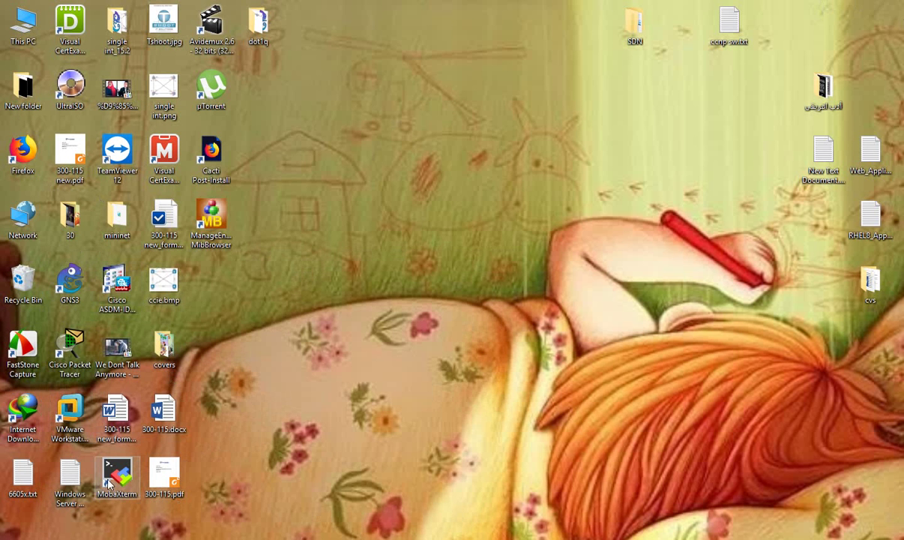
{"action": "key", "text": "Return"}
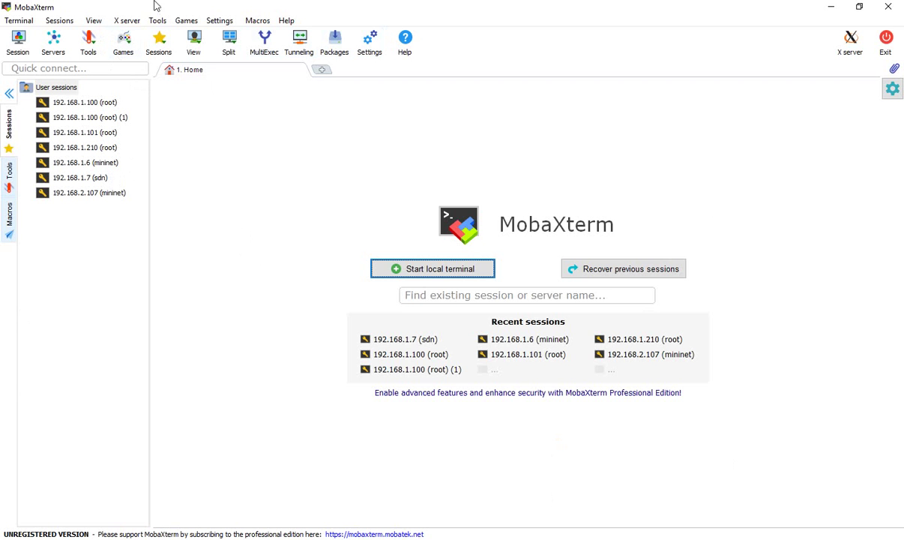
Step: Create an SSH session to 192.168.1.6 with username mininet
{"action": "left_click", "coordinate": [19, 51]}
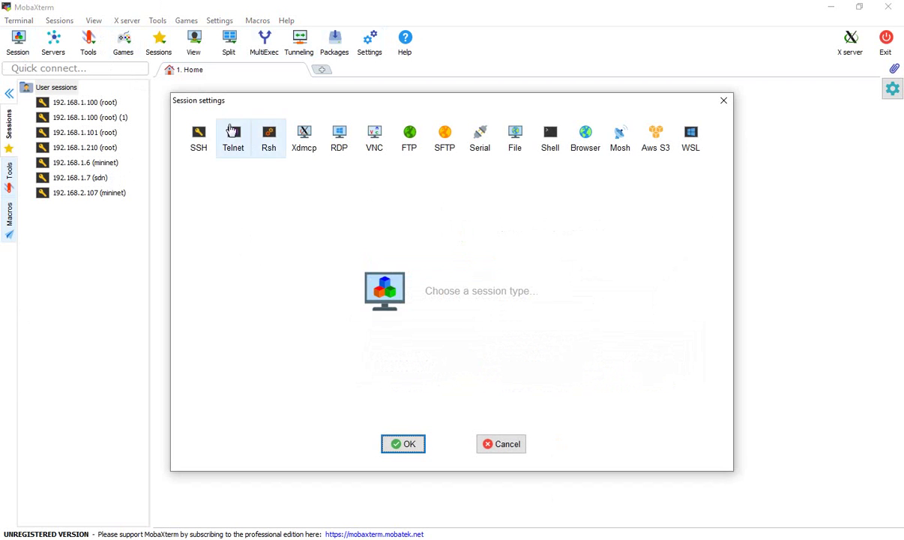
{"action": "left_click", "coordinate": [200, 139]}
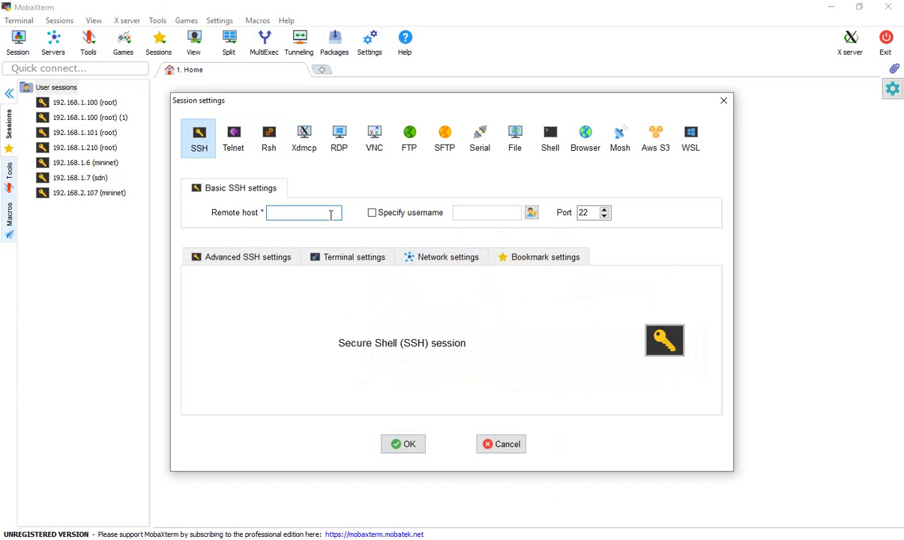
{"action": "type", "text": "192.168.1.6"}
{"action": "left_click", "coordinate": [372, 212]}
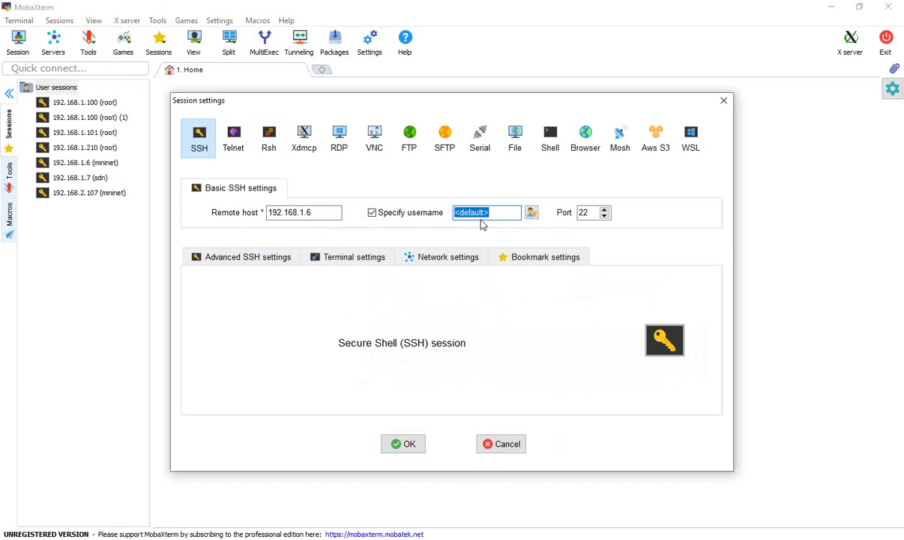
{"action": "type", "text": "mininet"}
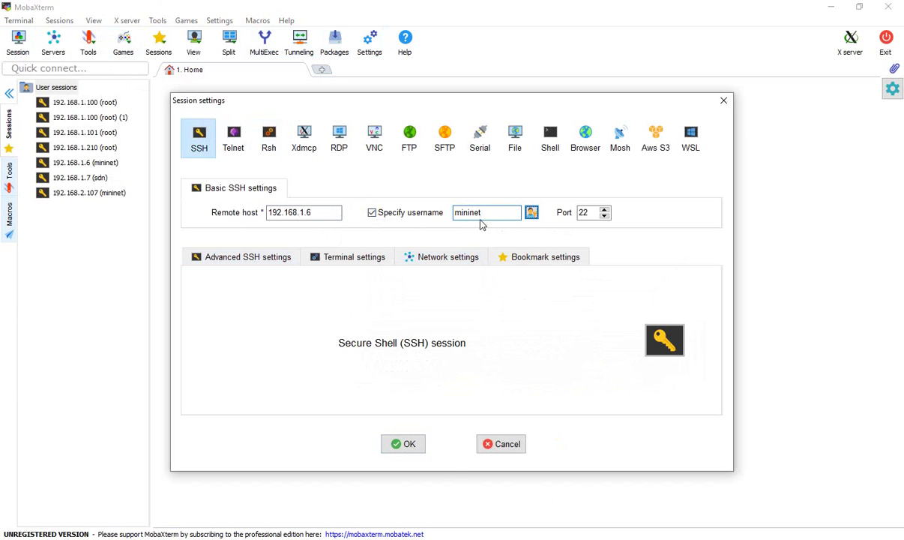
{"action": "left_click", "coordinate": [405, 444]}
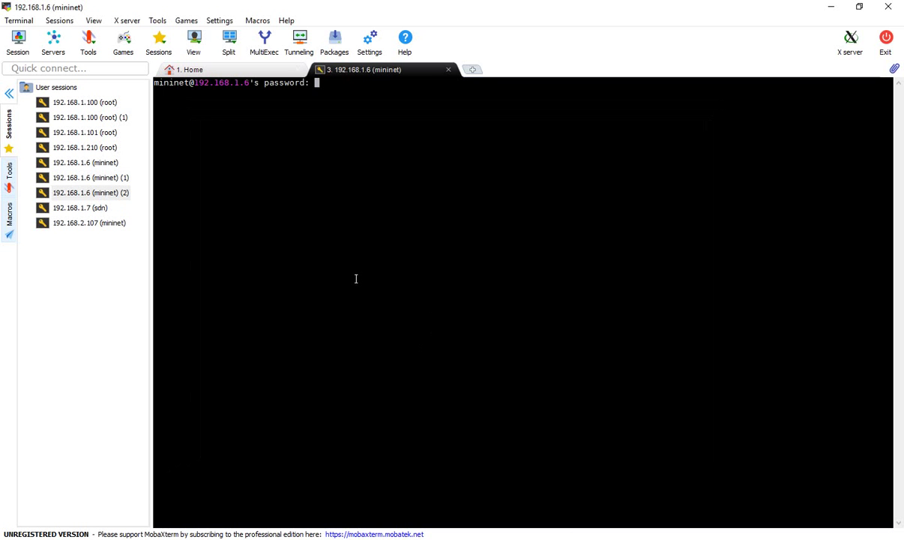
Step: Log in without saving the password, clear the terminal, and return to VMware Workstation
{"action": "key", "text": "Return"}
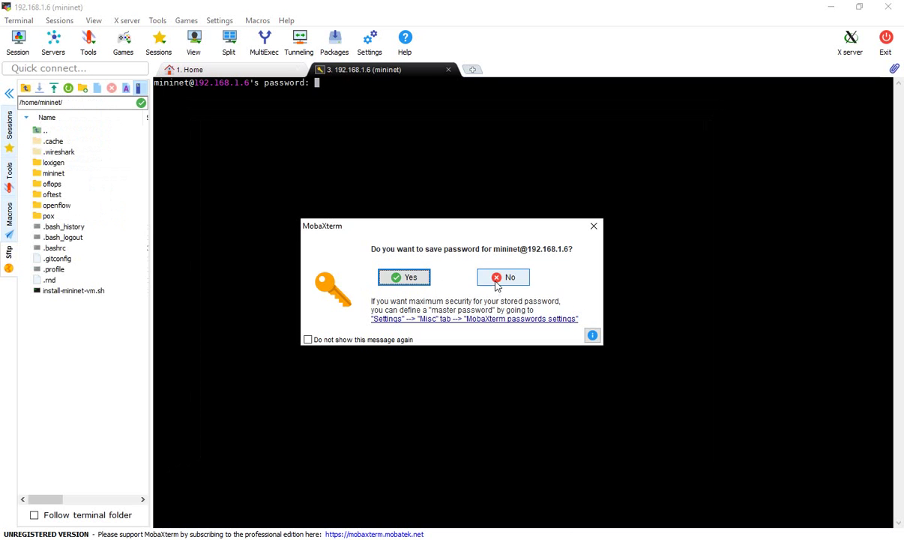
{"action": "left_click", "coordinate": [498, 279]}
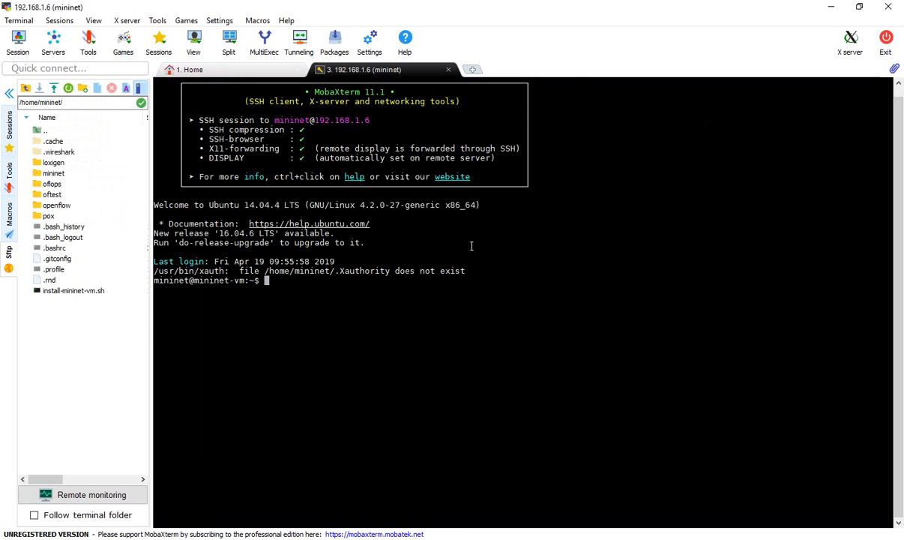
{"action": "scroll", "coordinate": [472, 246], "scroll_direction": "up", "scroll_amount": 1, "text": "ctrl"}
{"action": "scroll", "coordinate": [470, 248], "scroll_direction": "up", "scroll_amount": 1, "text": "ctrl"}
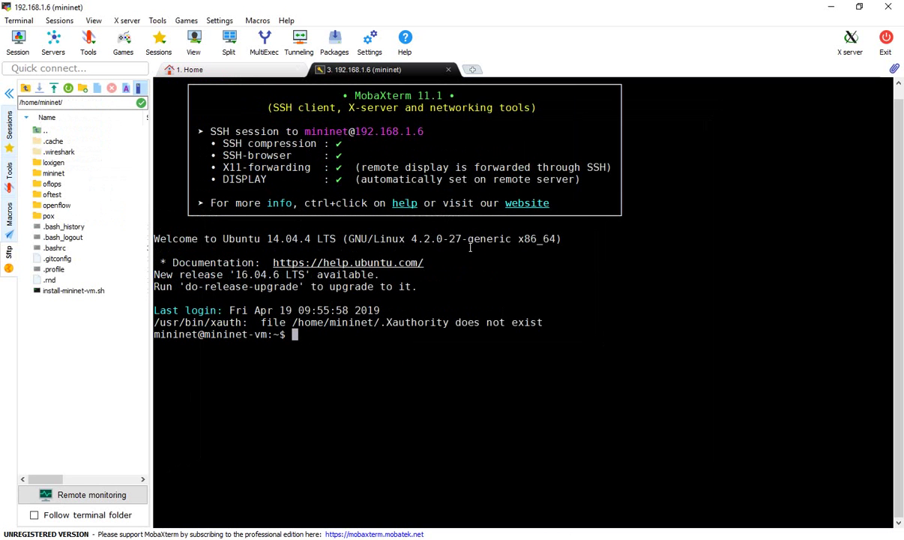
{"action": "key", "text": "ctrl+l"}
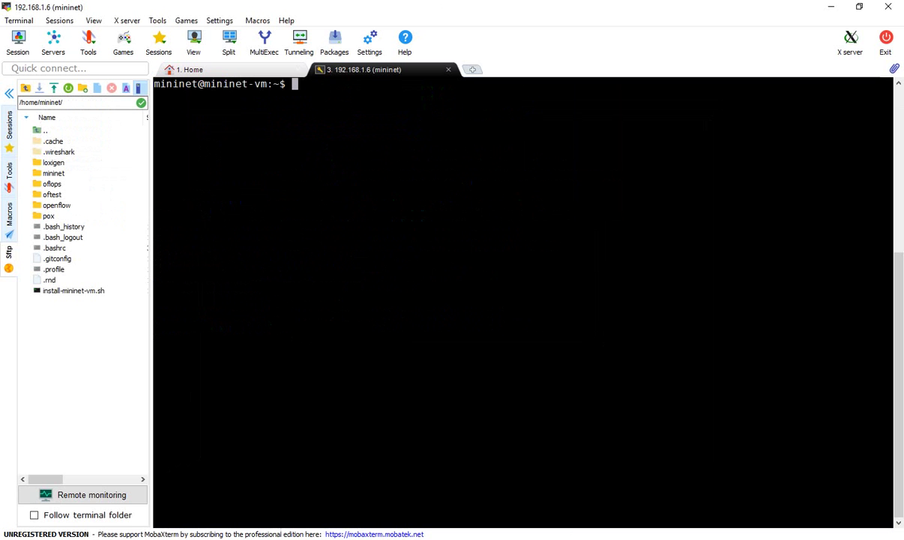
{"action": "key", "text": "alt+Tab"}
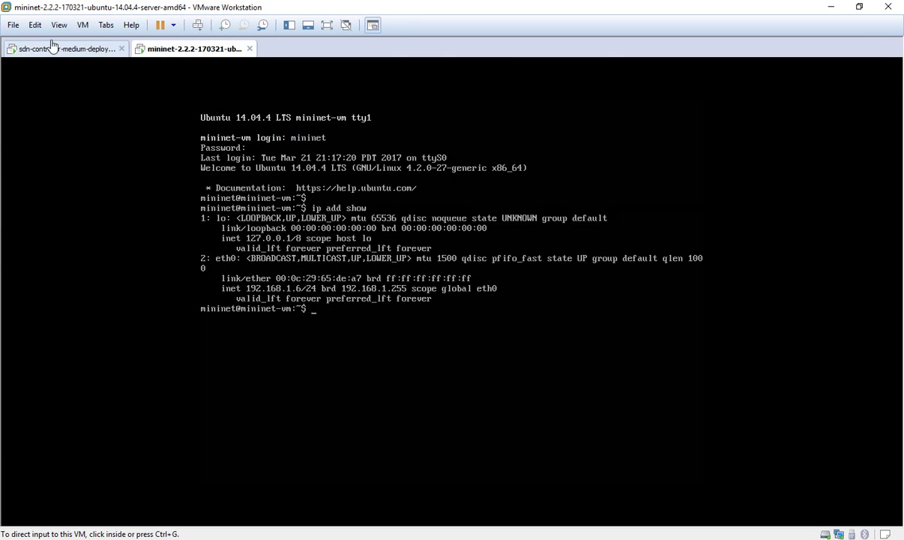
Step: Log into the sdn-controller VM console as user sdn
{"action": "left_click", "coordinate": [55, 47]}
{"action": "left_click", "coordinate": [330, 217]}
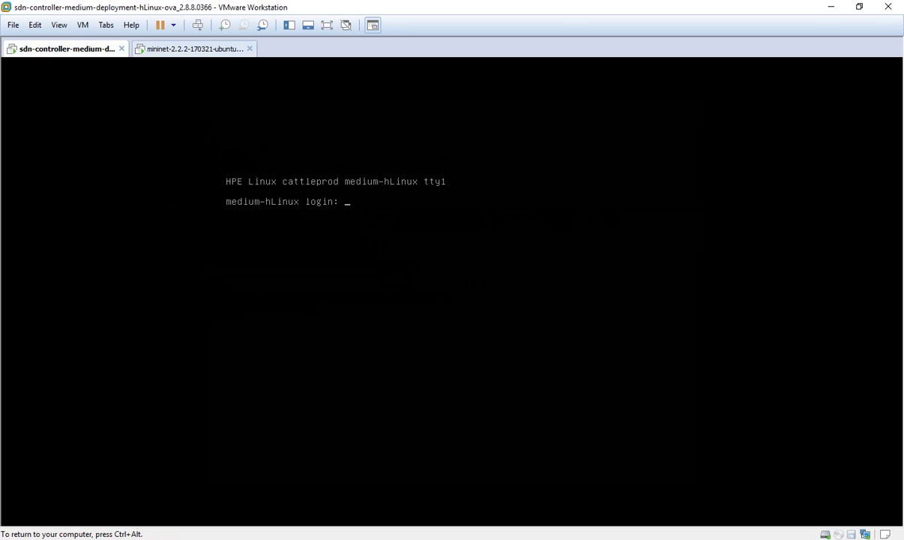
{"action": "type", "text": "sdn"}
{"action": "key", "text": "Return"}
{"action": "key", "text": "Return"}
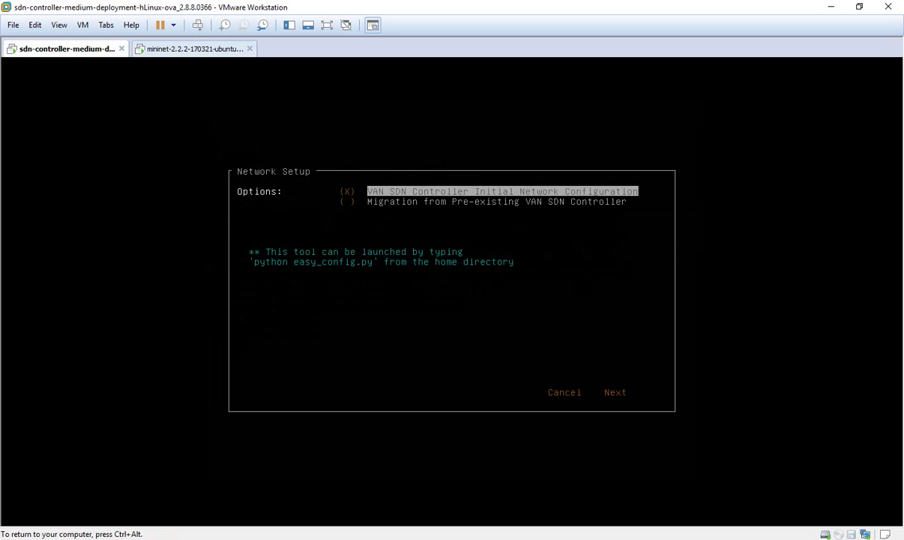
{"action": "key", "text": "ctrl+alt"}
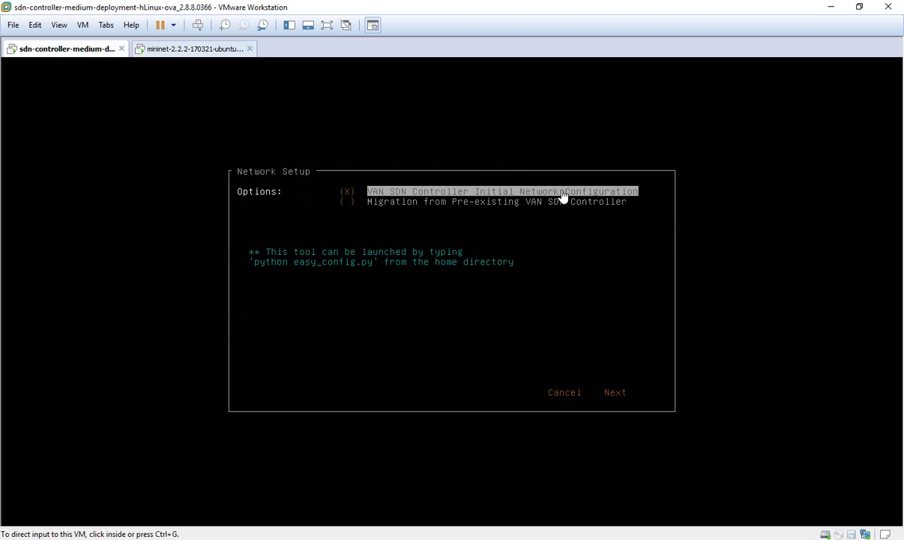
Step: Continue VAN SDN Controller Initial Network Configuration to the form showing 192.168.1.7
{"action": "left_click", "coordinate": [484, 197]}
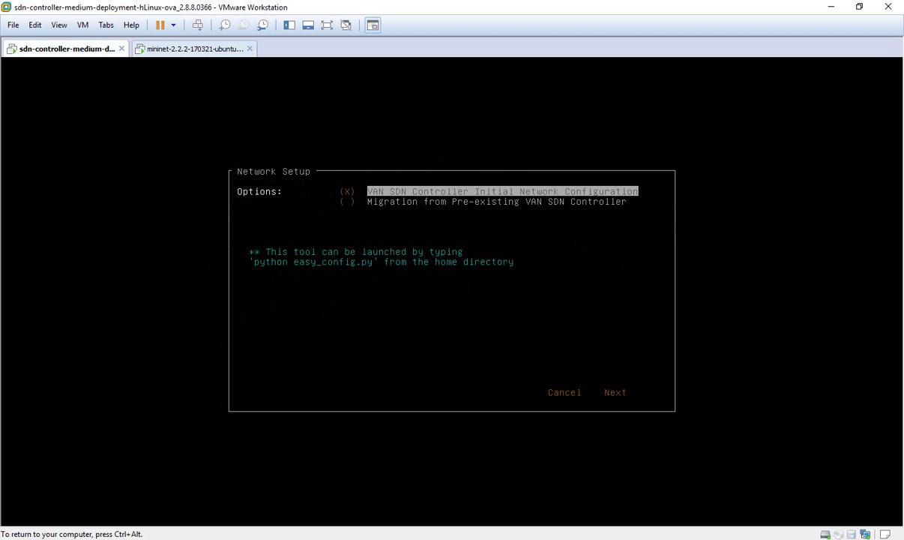
{"action": "key", "text": "Tab"}
{"action": "key", "text": "Tab"}
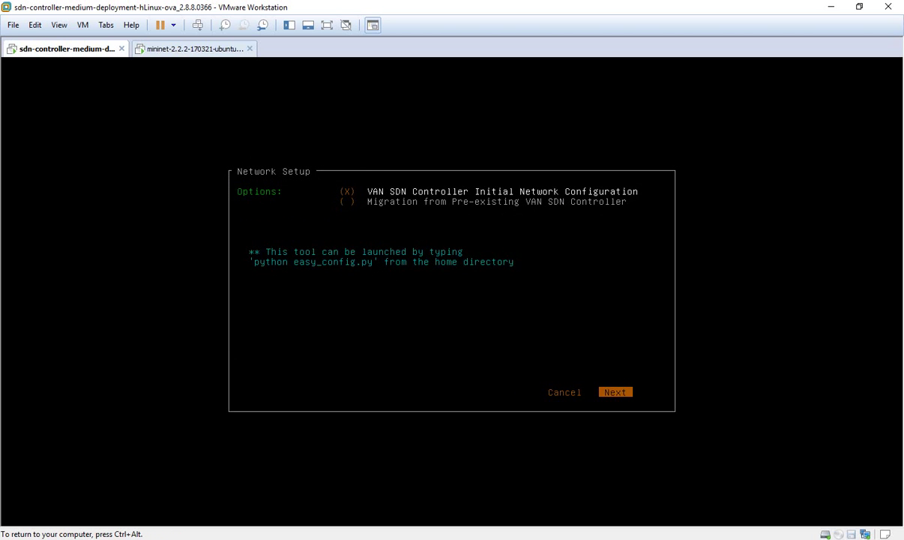
{"action": "key", "text": "Return"}
{"action": "key", "text": "Tab"}
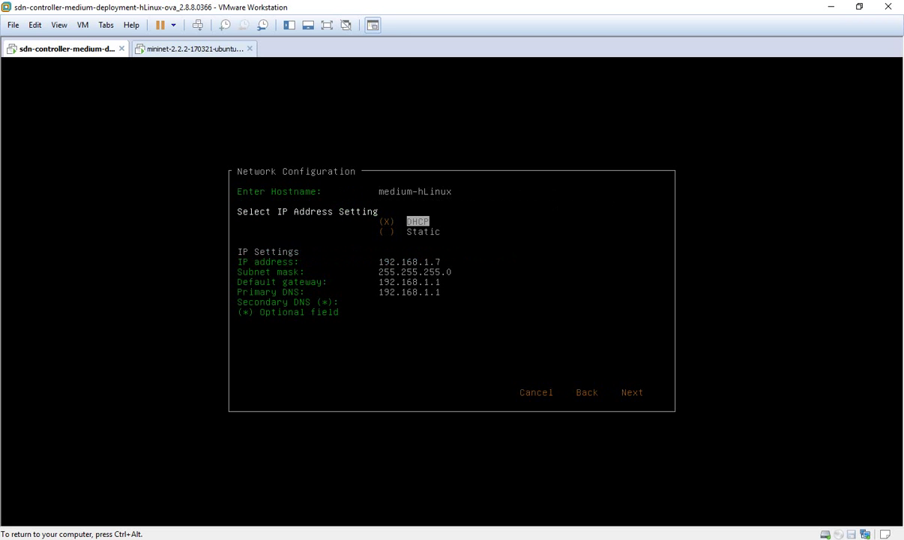
Step: Switch addressing to Static, change the IP to 192.168.1.200, and proceed to Verify Settings
{"action": "key", "text": "Down"}
{"action": "key", "text": "Up"}
{"action": "key", "text": "Down"}
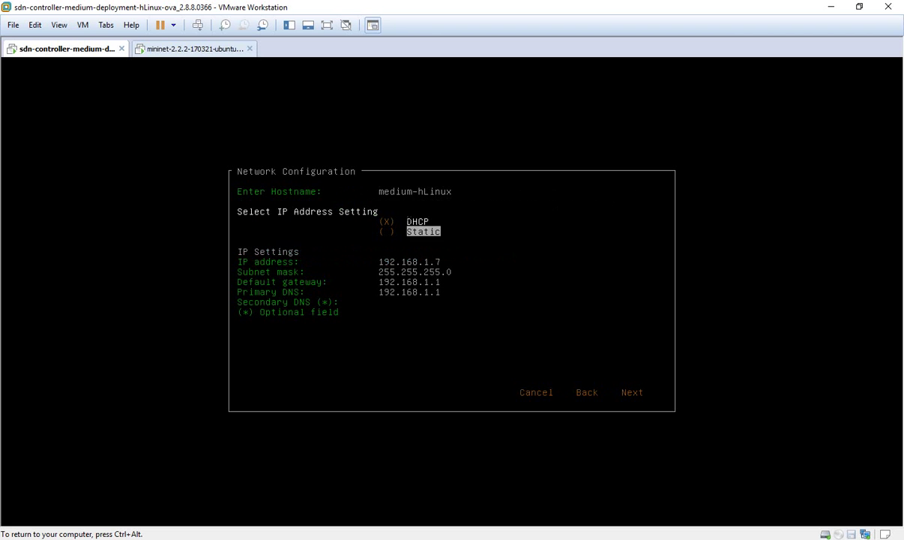
{"action": "key", "text": "space"}
{"action": "key", "text": "Tab"}
{"action": "key", "text": "Tab"}
{"action": "key", "text": "BackSpace"}
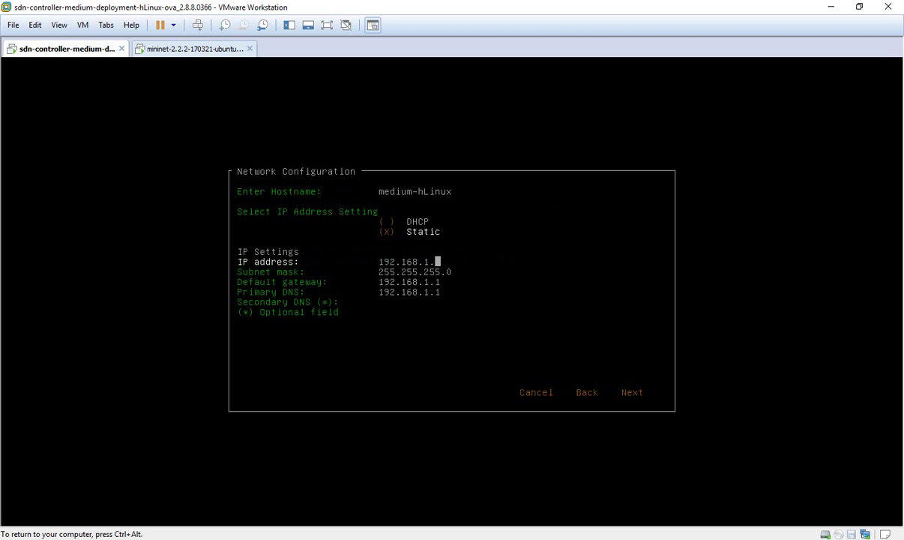
{"action": "key", "text": "Tab"}
{"action": "key", "text": "shift+Tab"}
{"action": "type", "text": "200"}
{"action": "key", "text": "Tab"}
{"action": "key", "text": "Tab"}
{"action": "key", "text": "Tab"}
{"action": "key", "text": "Tab"}
{"action": "key", "text": "Tab"}
{"action": "key", "text": "Tab"}
{"action": "key", "text": "Tab"}
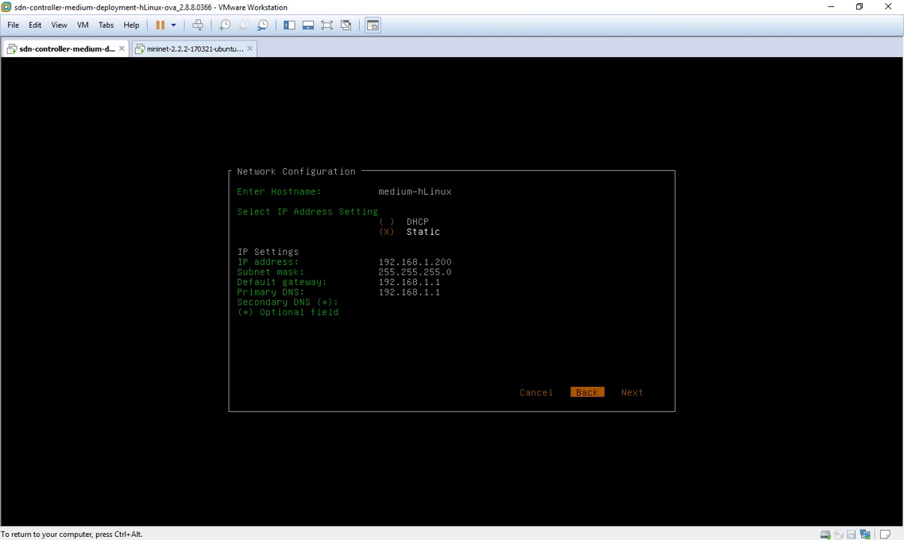
{"action": "key", "text": "Return"}
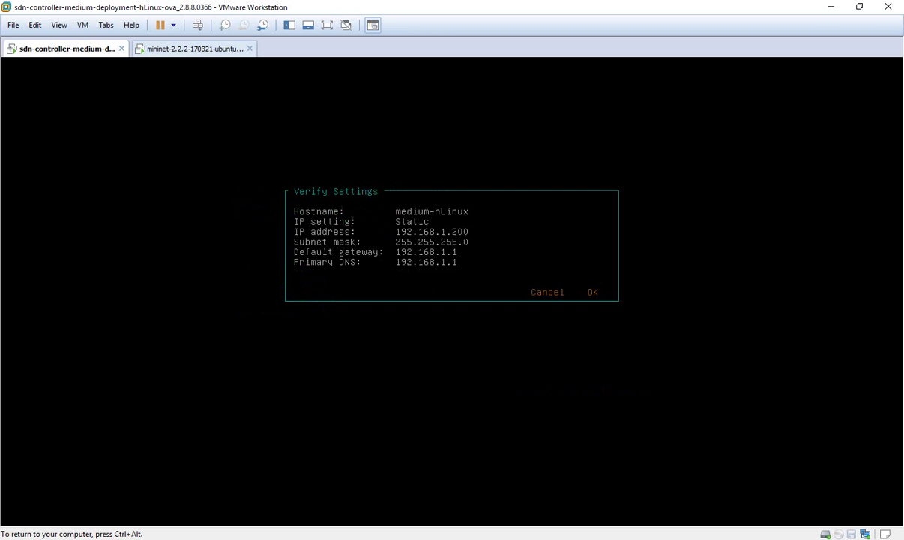
Step: Confirm the Verify Settings summary to apply the static network configuration
{"action": "key", "text": "Tab"}
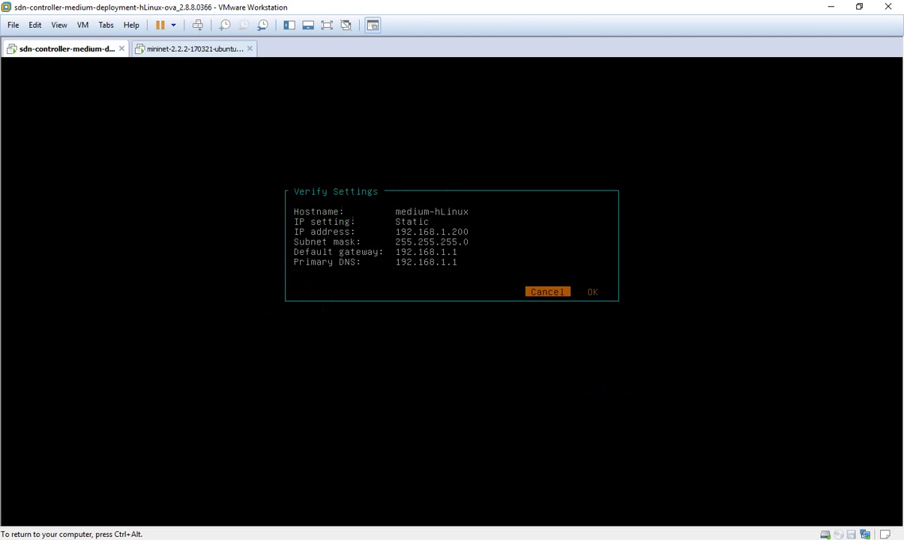
{"action": "key", "text": "Tab"}
{"action": "key", "text": "Return"}
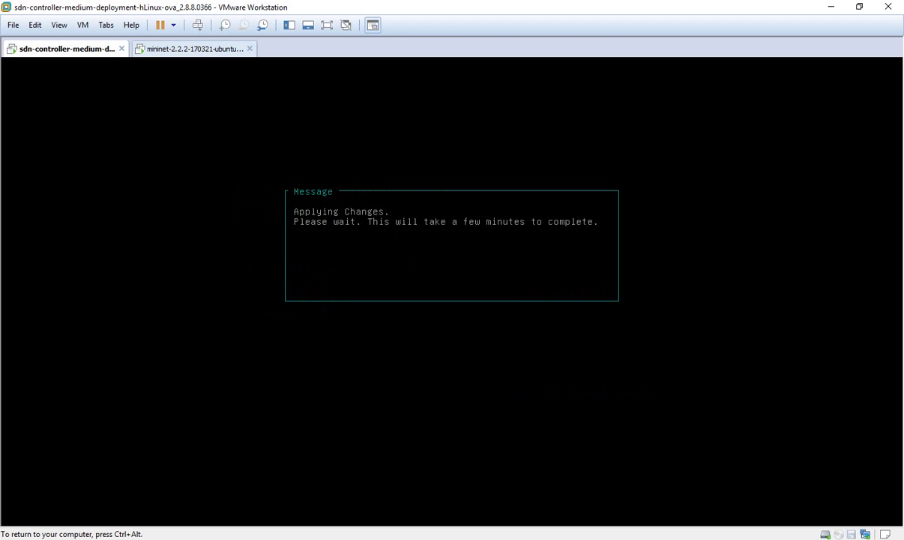
{"action": "key", "text": "ctrl+alt"}
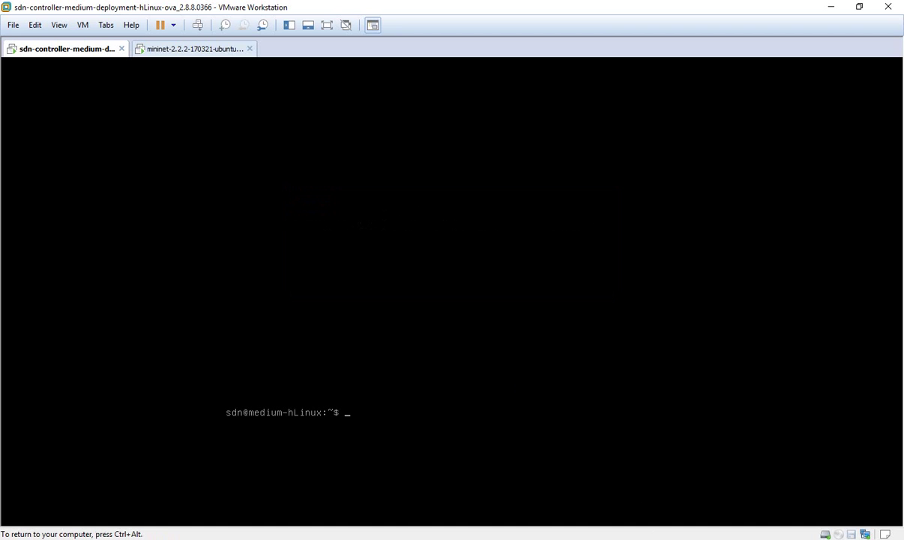
Step: Run 'ip add show' to confirm eth0 at 192.168.1.200/24, then switch to MobaXterm
{"action": "type", "text": "ip add show"}
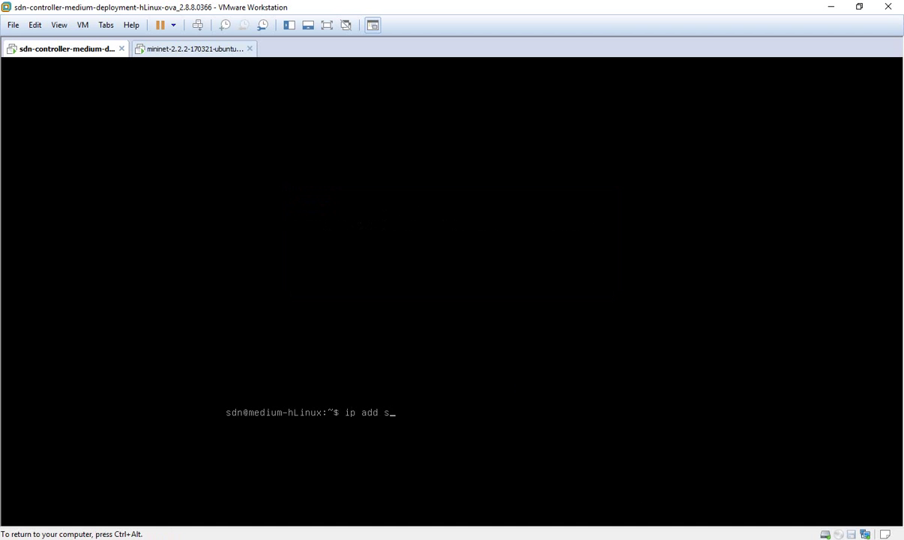
{"action": "key", "text": "Return"}
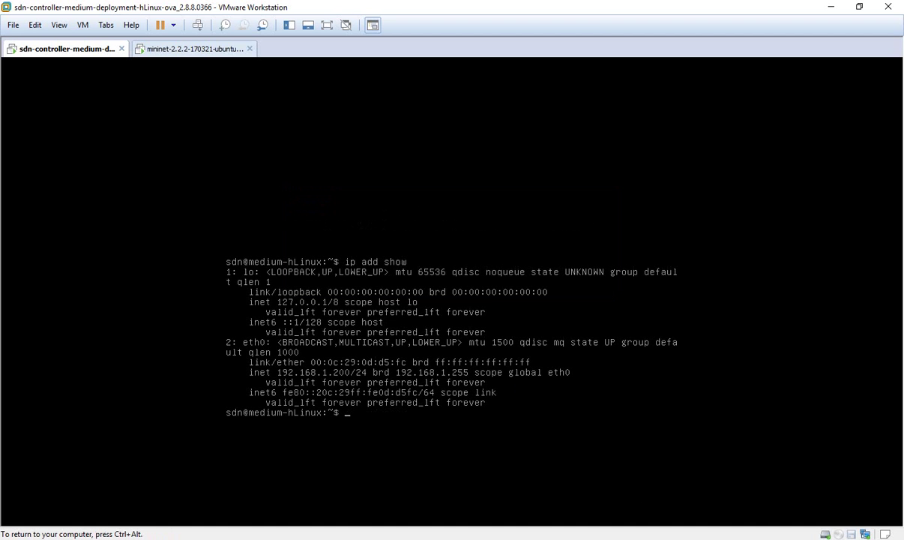
{"action": "key", "text": "ctrl+alt"}
{"action": "key", "text": "alt+Tab"}
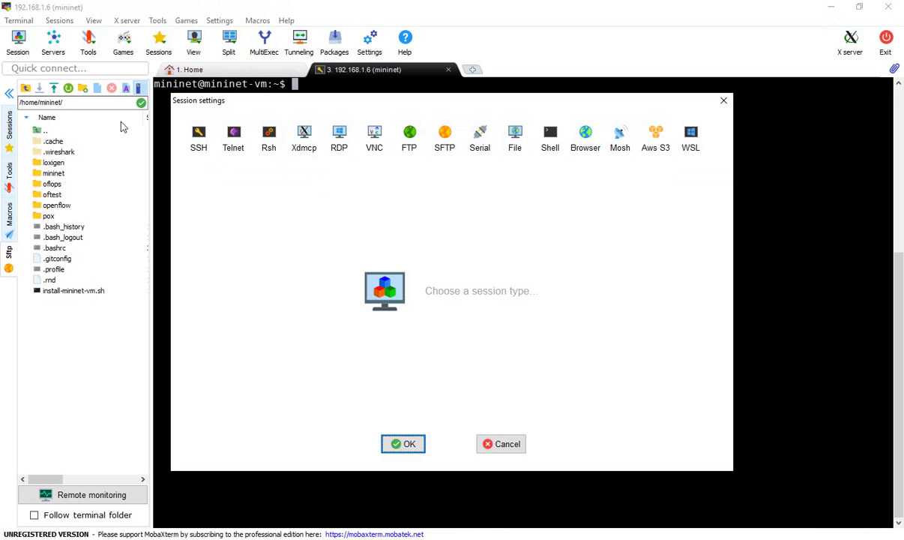
Step: Connect via SSH to 192.168.1.200 with username sdn
{"action": "left_click", "coordinate": [199, 140]}
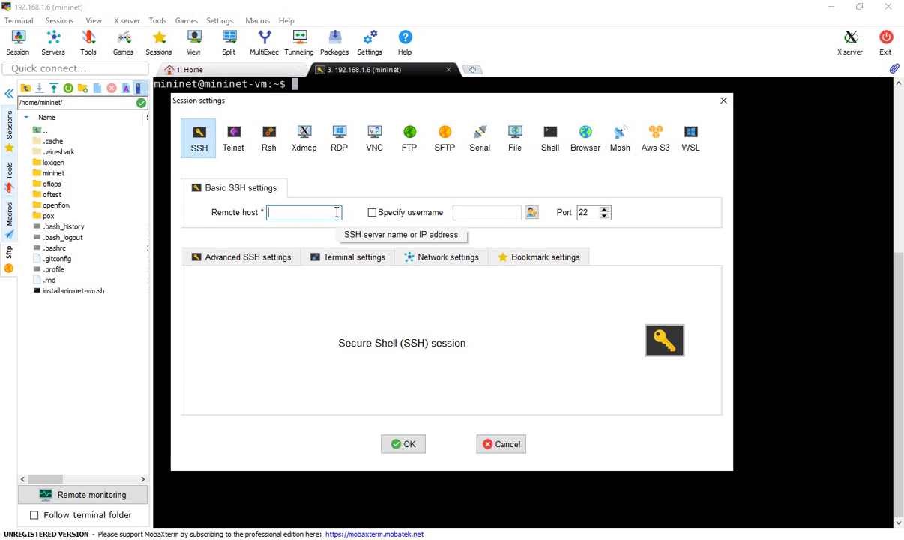
{"action": "type", "text": "192.168.1.200"}
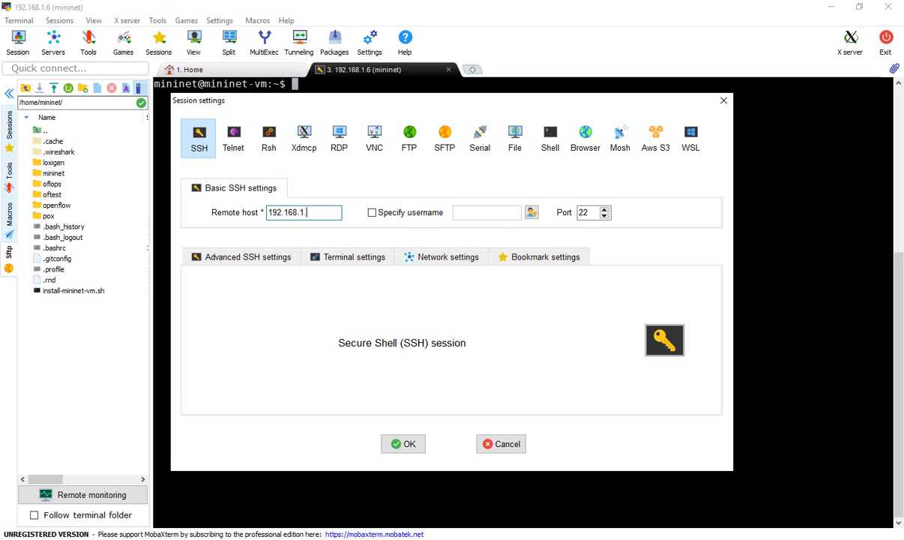
{"action": "left_click", "coordinate": [379, 213]}
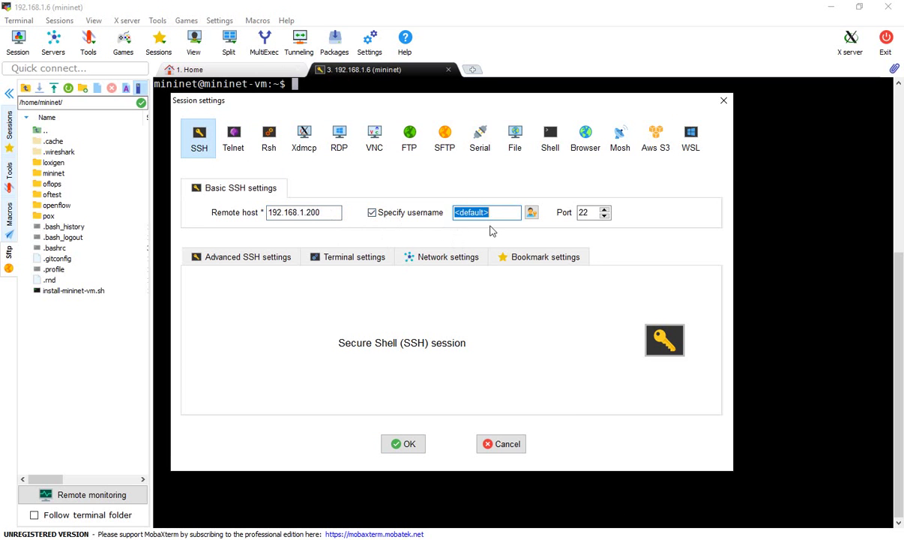
{"action": "key", "text": "BackSpace"}
{"action": "type", "text": "sdn"}
{"action": "key", "text": "Return"}
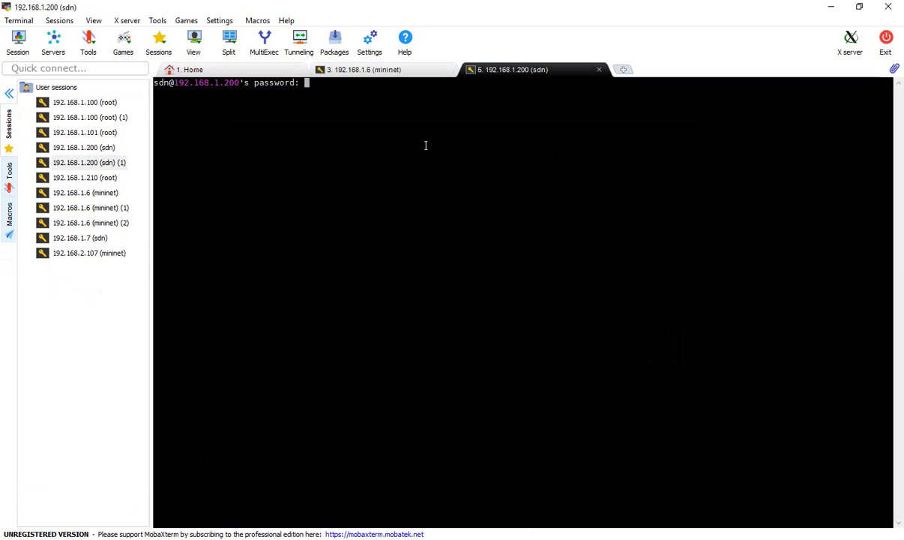
Step: Log in to the controller session at 192.168.1.200 without saving the password
{"action": "key", "text": "Return"}
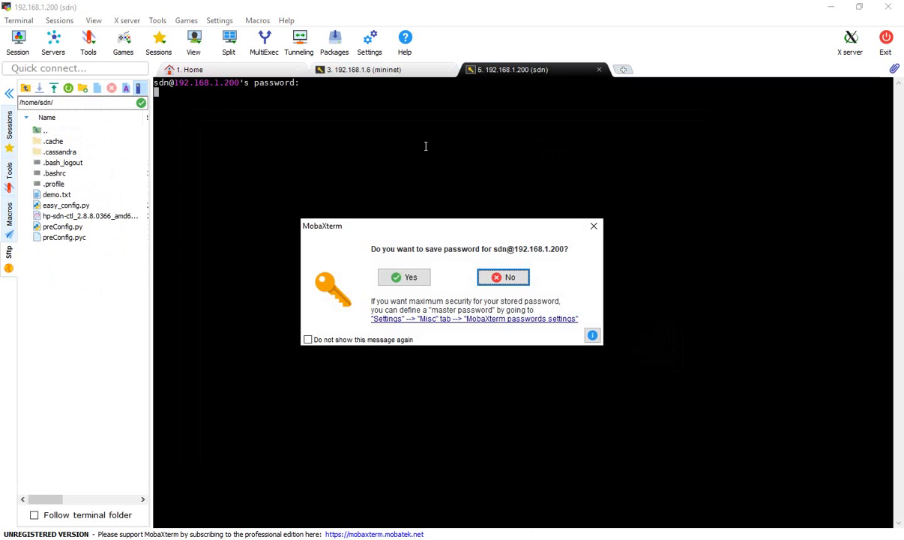
{"action": "left_click", "coordinate": [500, 277]}
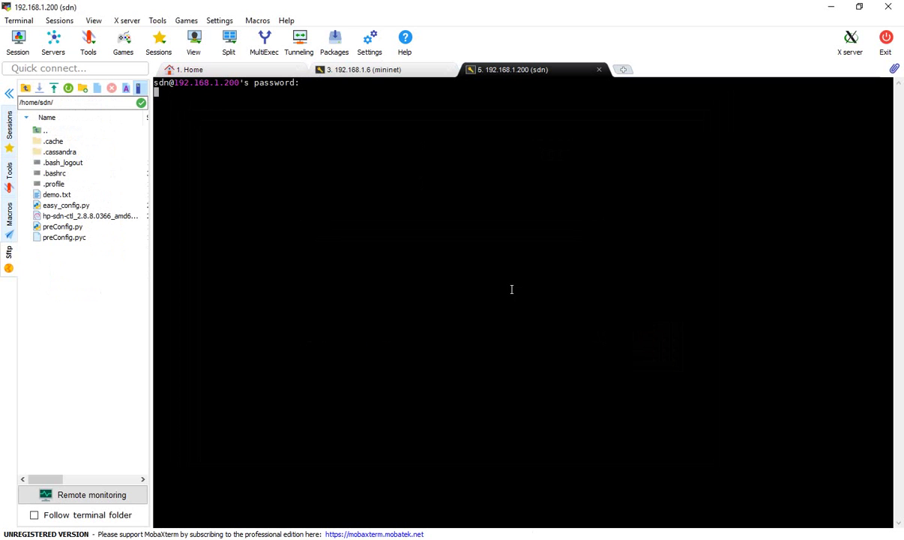
{"action": "scroll", "coordinate": [511, 289], "scroll_direction": "up", "scroll_amount": 3, "text": "ctrl"}
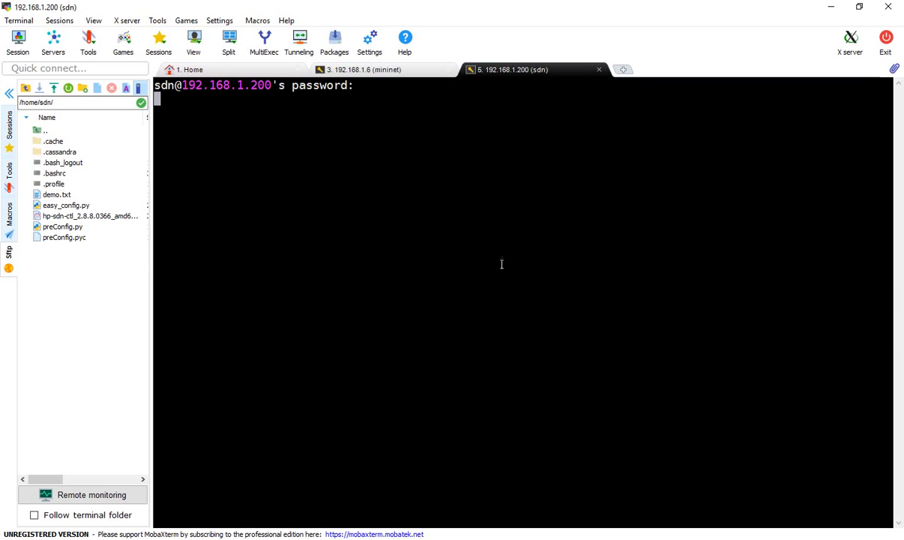
Step: Clear the controller terminal, then begin typing sudo in the mininet session
{"action": "left_click", "coordinate": [398, 70]}
{"action": "left_click", "coordinate": [503, 74]}
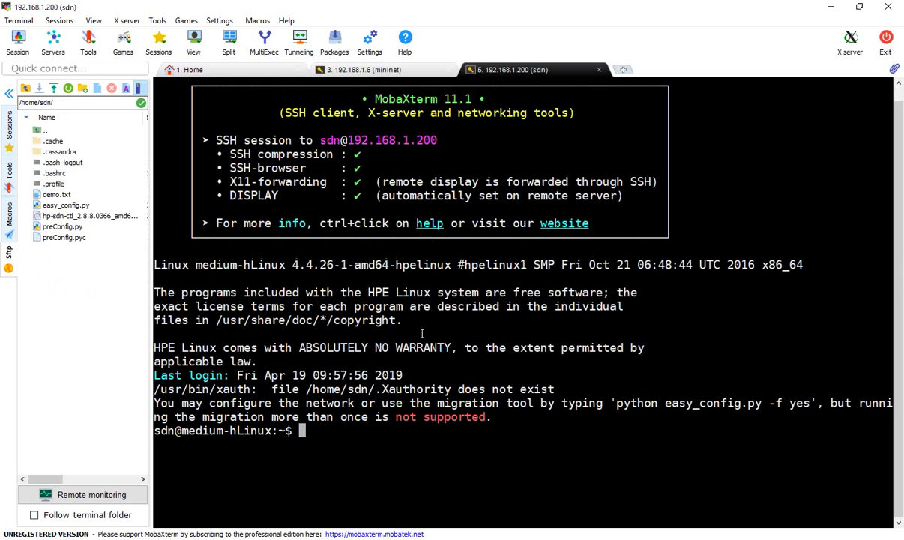
{"action": "key", "text": "ctrl+l"}
{"action": "left_click", "coordinate": [337, 72]}
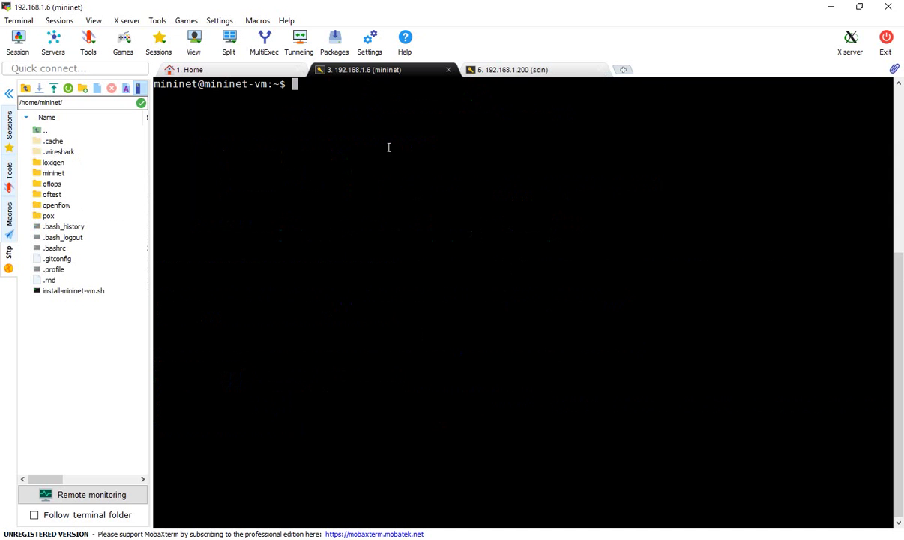
{"action": "type", "text": "sudo"}
Step: Run sudo mn and highlight the created hosts h1, h2, switch s1 and their links
{"action": "type", "text": "mn"}
{"action": "key", "text": "Return"}
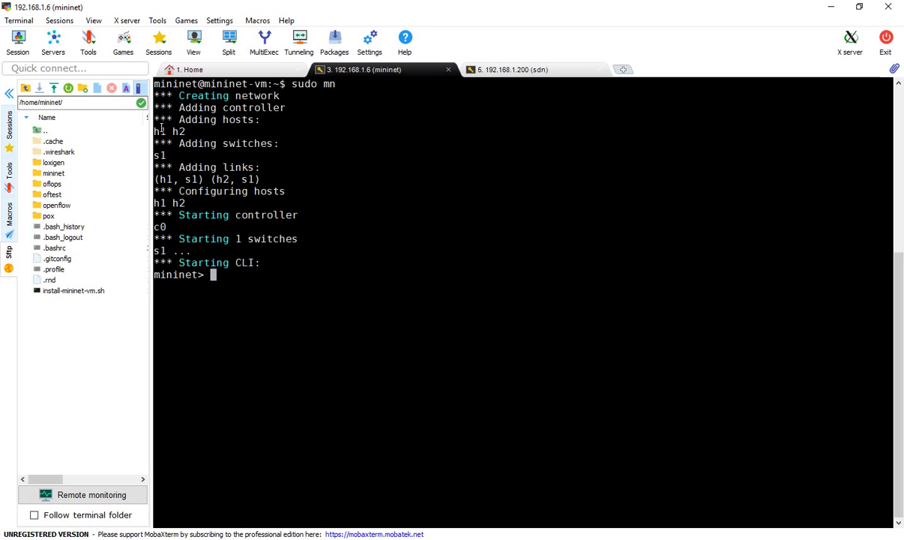
{"action": "left_click_drag", "start_coordinate": [155, 132], "coordinate": [185, 131]}
{"action": "triple_click", "coordinate": [167, 155]}
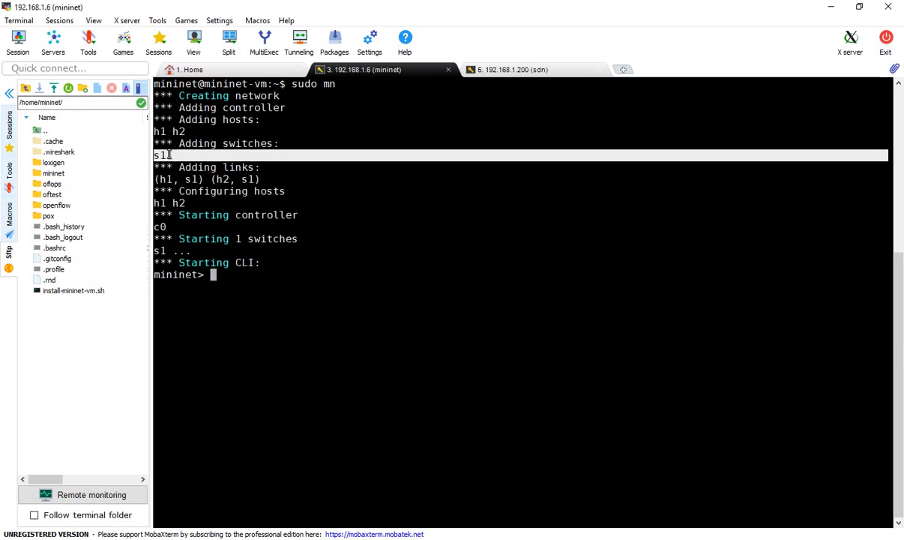
{"action": "left_click_drag", "start_coordinate": [159, 179], "coordinate": [240, 179]}
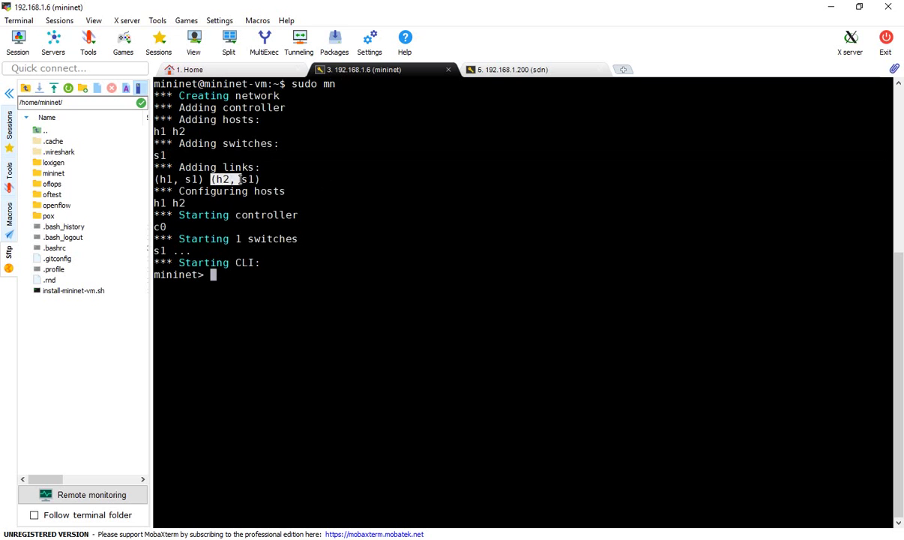
Step: Clear the highlight and exit the Mininet command line
{"action": "left_click", "coordinate": [296, 275]}
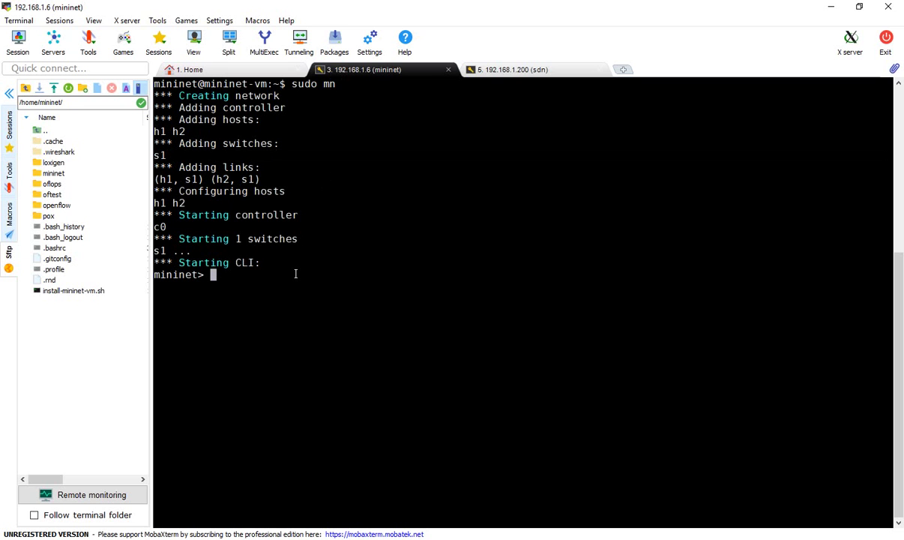
{"action": "type", "text": "exit"}
{"action": "key", "text": "Return"}
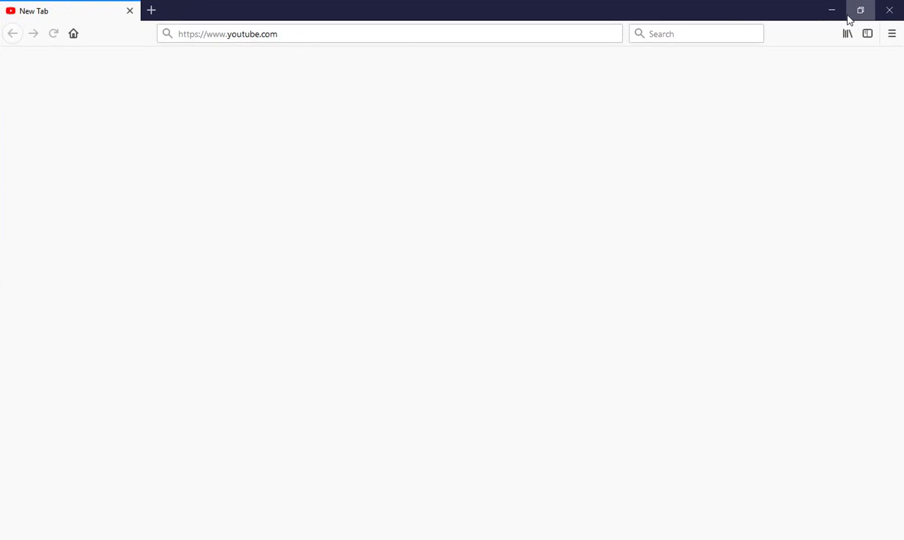
{"action": "left_click", "coordinate": [405, 33]}
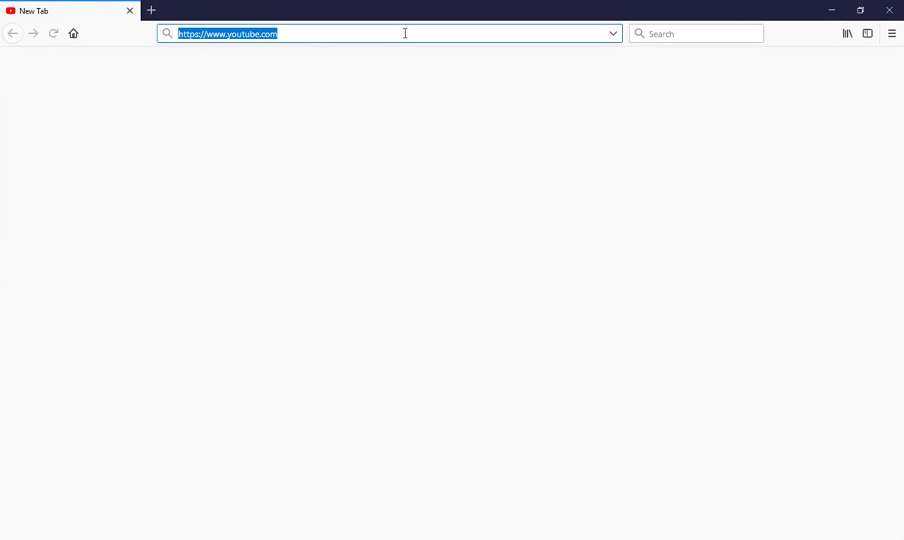
{"action": "type", "text": "http"}
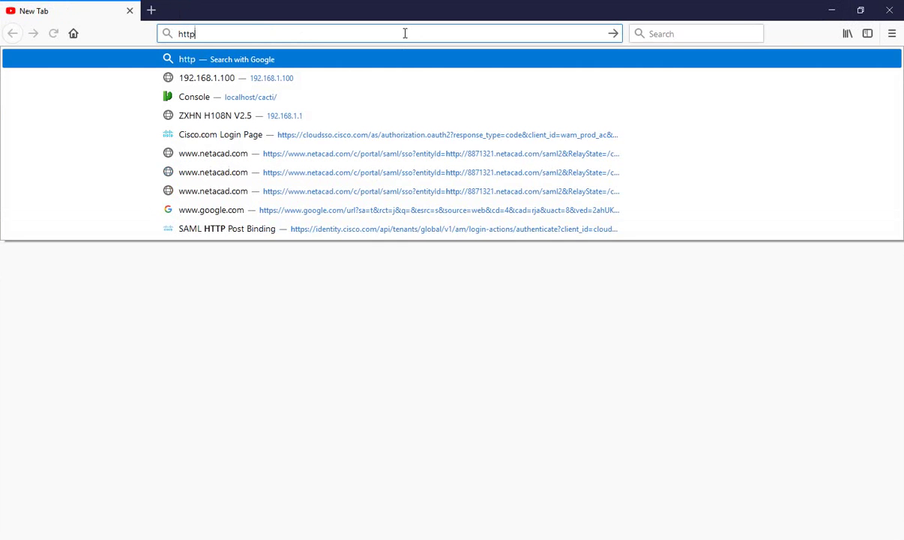
{"action": "type", "text": "s://19"}
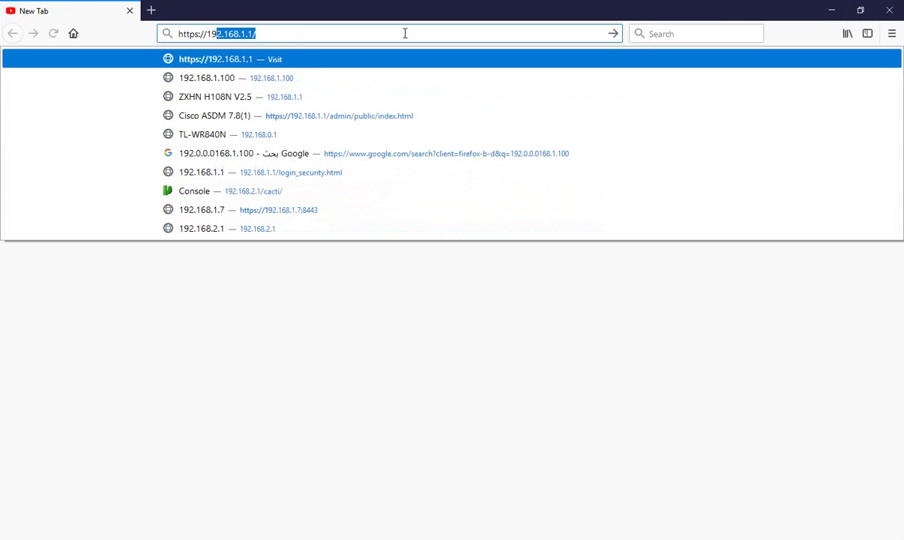
{"action": "type", "text": "2.168.1.0.0.02000.0.0"}
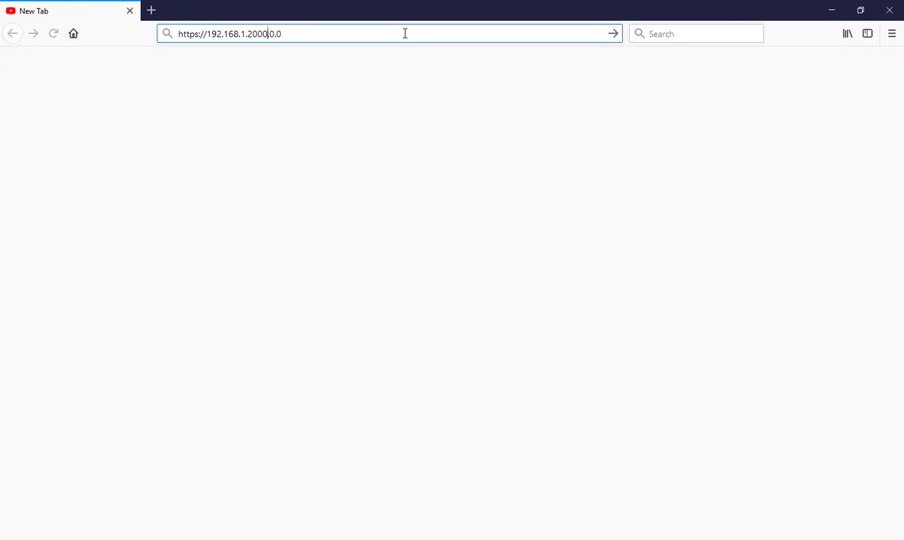
{"action": "key", "text": "End"}
{"action": "key", "text": "BackSpace"}
{"action": "key", "text": "BackSpace"}
{"action": "key", "text": "BackSpace"}
{"action": "key", "text": "BackSpace"}
{"action": "key", "text": "BackSpace"}
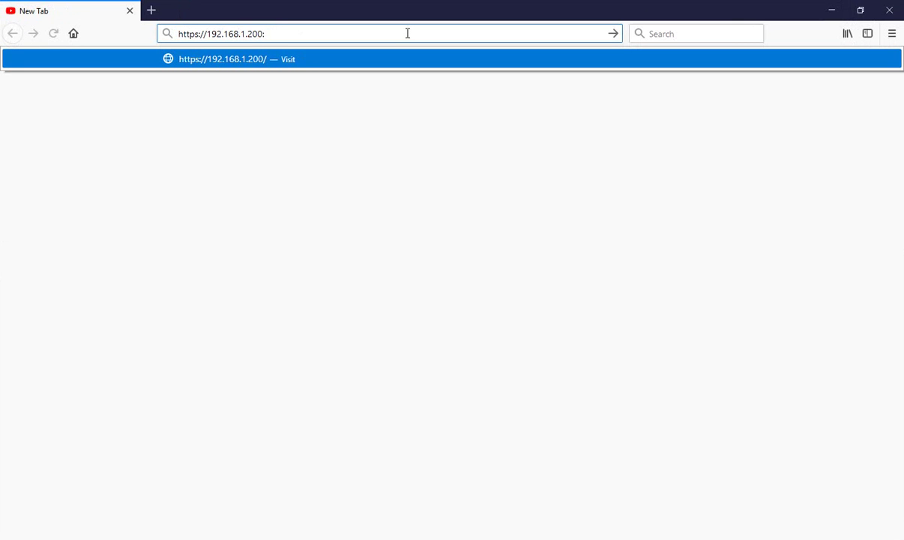
{"action": "key", "text": "Return"}
Step: Append port :8443, load the page, and accept the self-signed certificate risk
{"action": "left_click", "coordinate": [400, 28]}
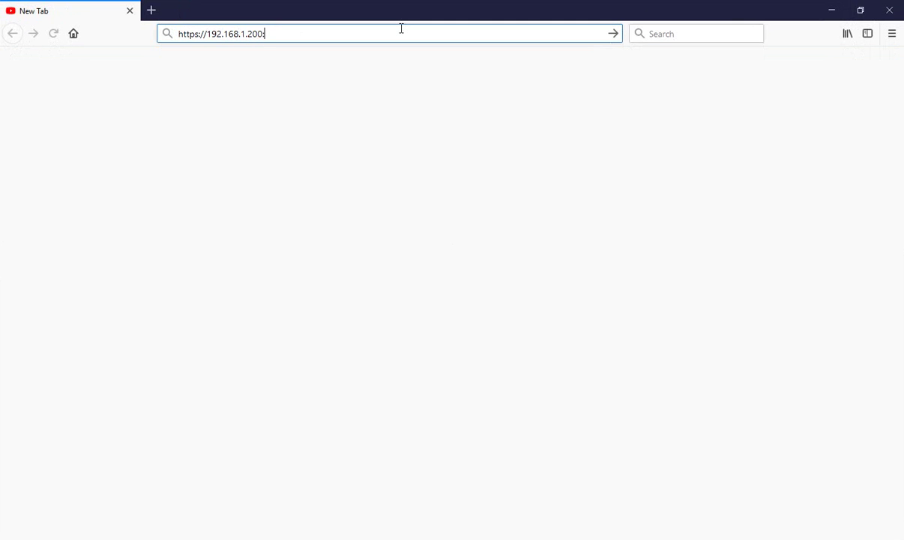
{"action": "type", "text": ":8443"}
{"action": "key", "text": "Return"}
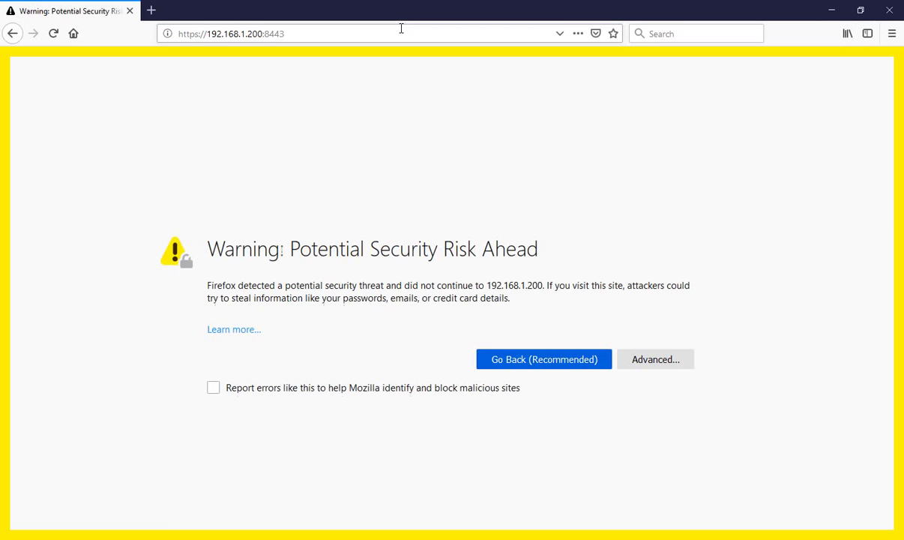
{"action": "left_click", "coordinate": [678, 363]}
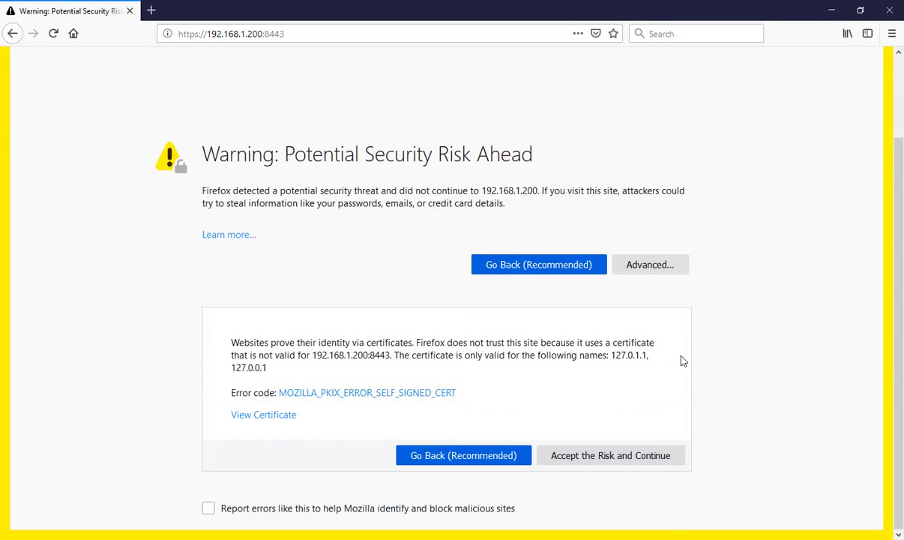
{"action": "left_click", "coordinate": [607, 456]}
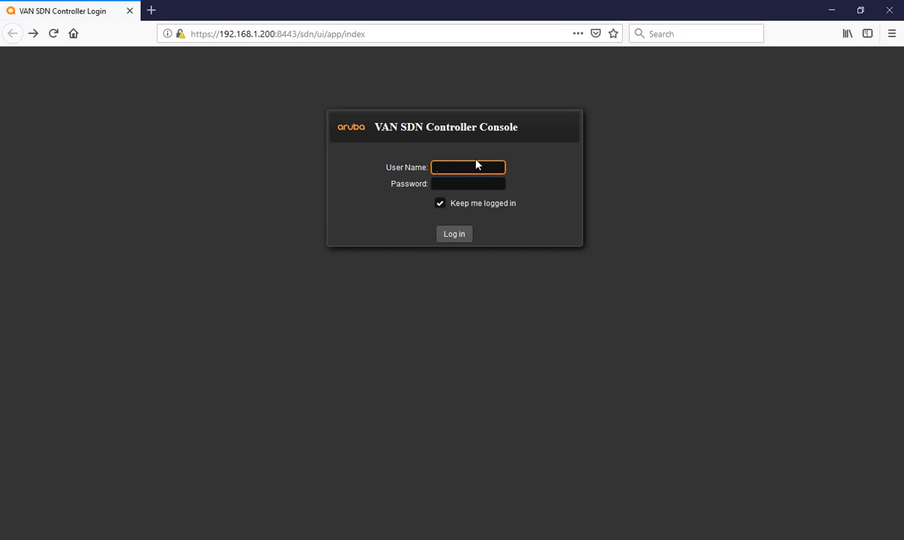
Step: Sign in with the controller user name and password, without staying logged in or saving credentials
{"action": "left_click", "coordinate": [441, 204]}
{"action": "left_click", "coordinate": [466, 167]}
{"action": "type", "text": "sdn"}
{"action": "key", "text": "Tab"}
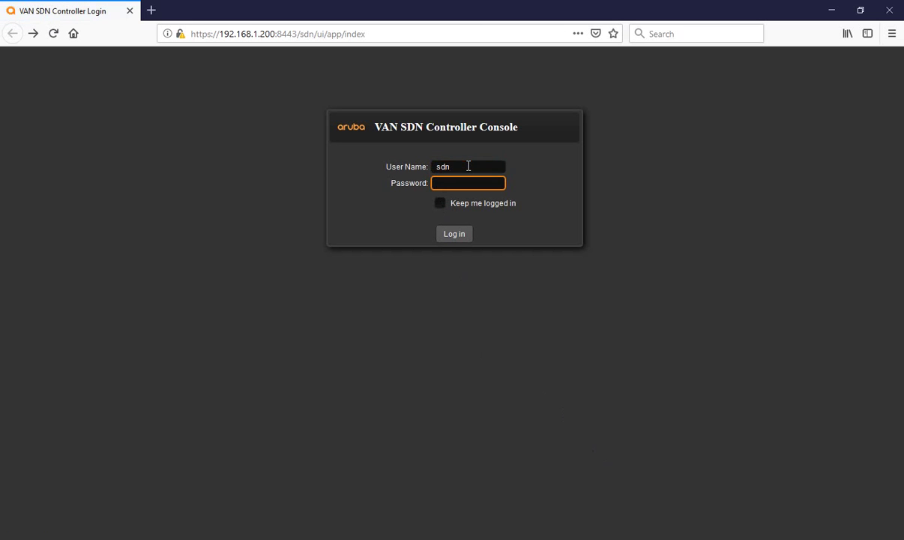
{"action": "type", "text": "skyline"}
{"action": "key", "text": "Return"}
{"action": "left_click", "coordinate": [337, 147]}
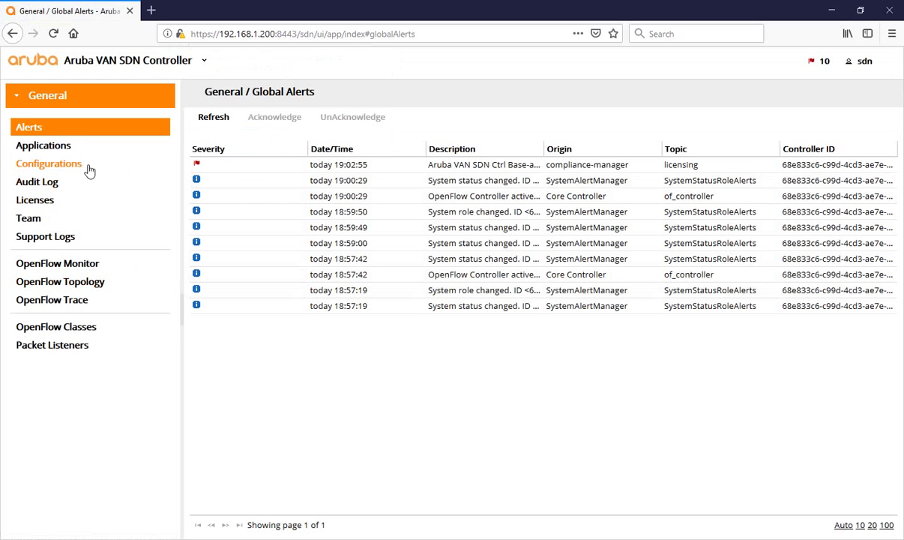
Step: Review the Applications list, cancel a new application, view OpenFlow Topology, then return to MobaXterm
{"action": "left_click", "coordinate": [62, 152]}
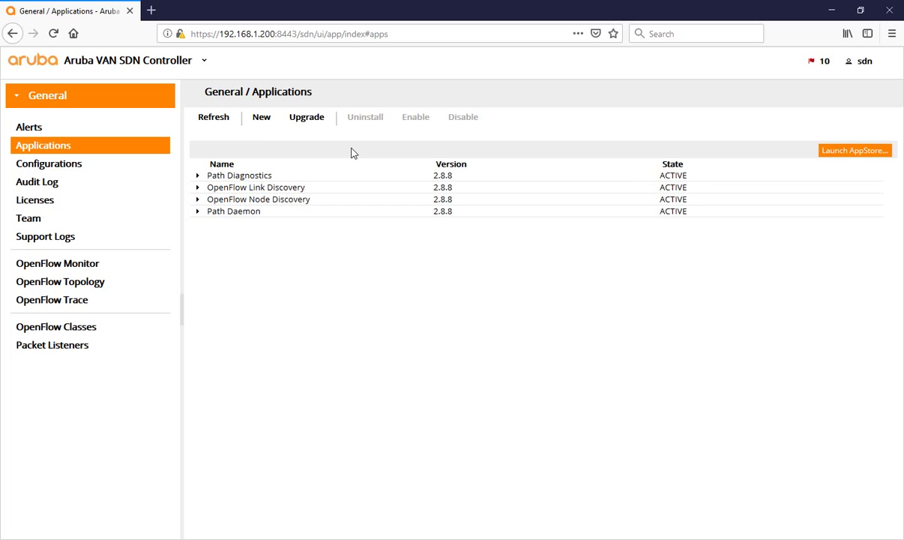
{"action": "left_click", "coordinate": [259, 121]}
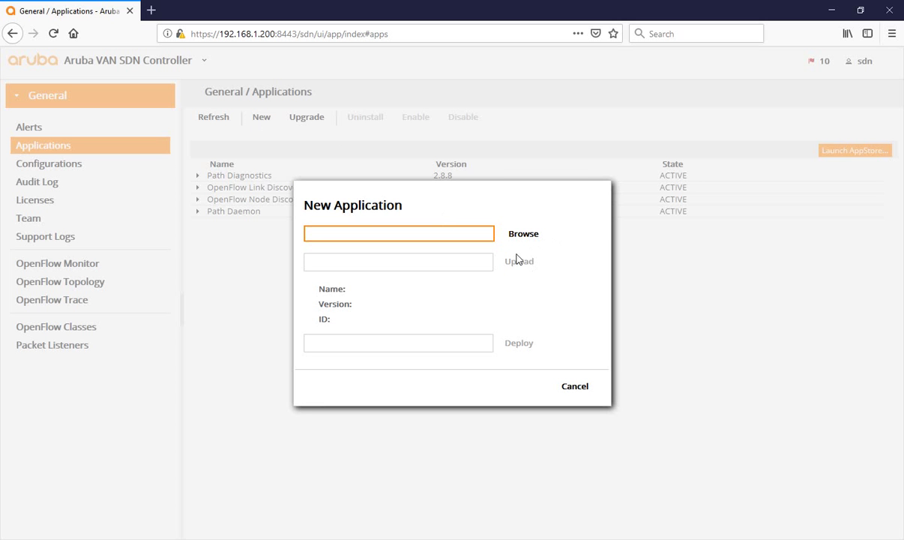
{"action": "left_click", "coordinate": [564, 389]}
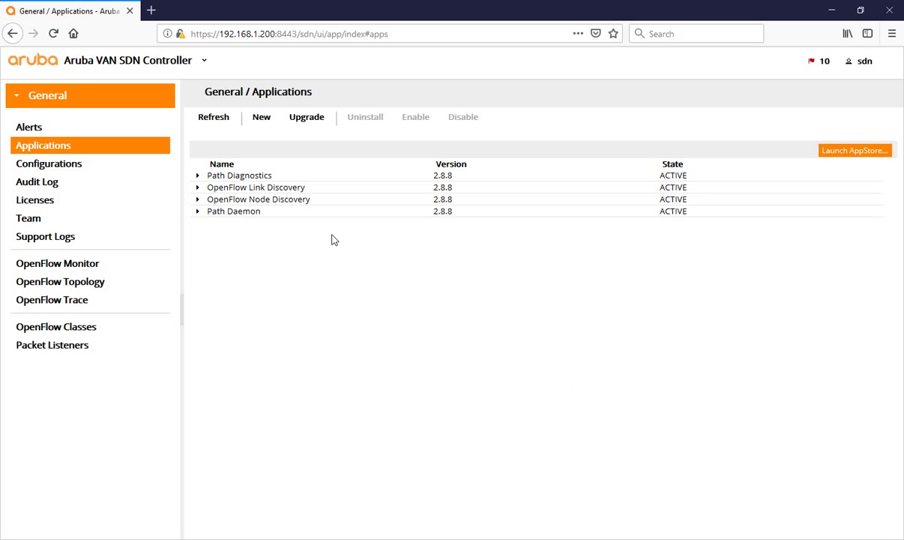
{"action": "left_click", "coordinate": [55, 289]}
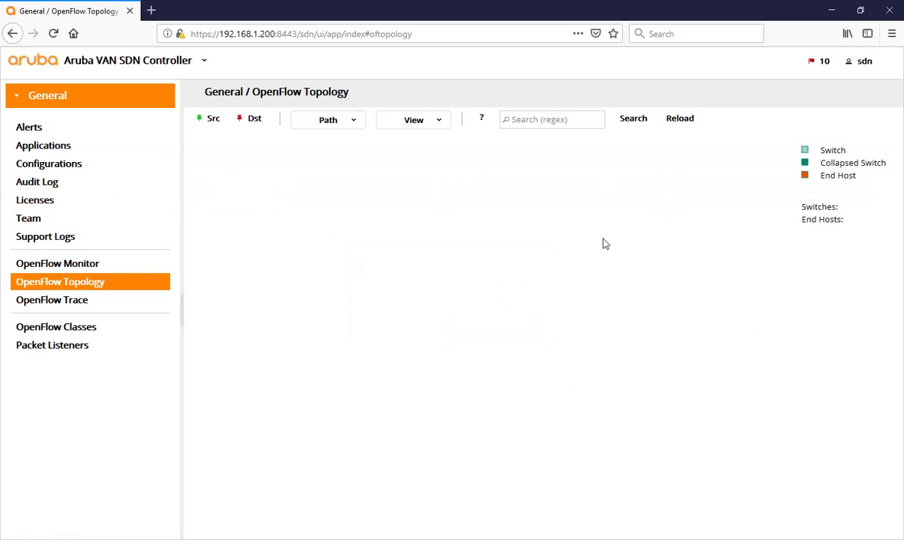
{"action": "key", "text": "alt+Tab"}
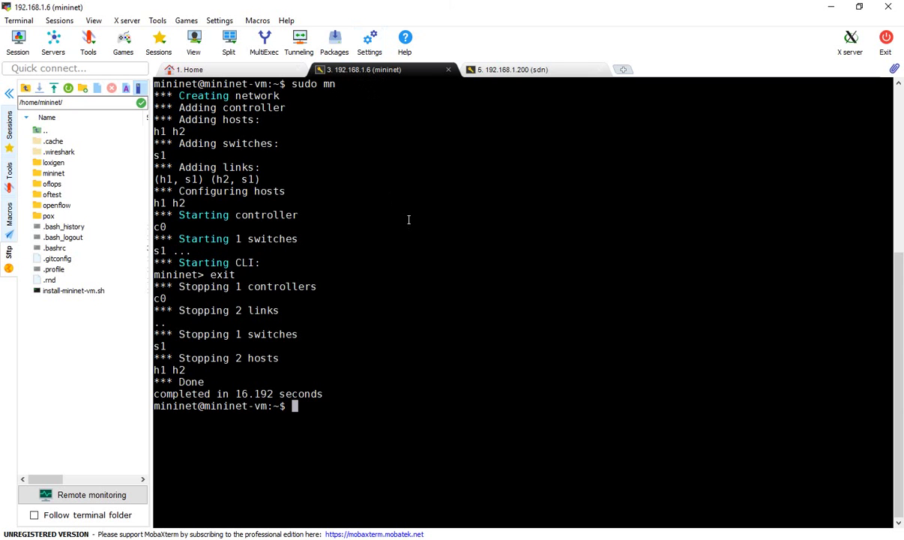
Step: Discard a mistyped sudo command and clear the terminal screen
{"action": "type", "text": "sudo --"}
{"action": "key", "text": "BackSpace"}
{"action": "key", "text": "BackSpace"}
{"action": "key", "text": "BackSpace"}
{"action": "key", "text": "BackSpace"}
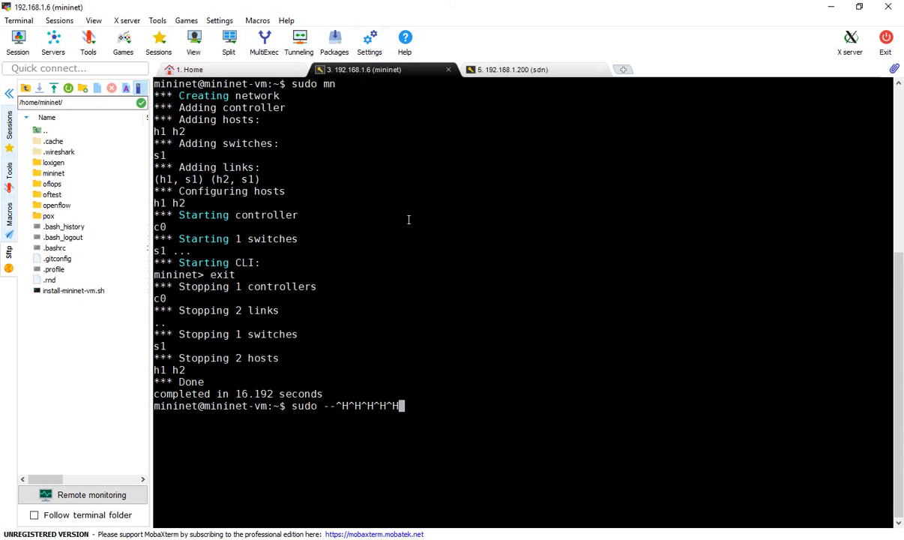
{"action": "key", "text": "BackSpace"}
{"action": "key", "text": "Return"}
{"action": "key", "text": "ctrl+l"}
Step: Type sudo mn --controller=remote, correcting the mc typo and removing the trailing space
{"action": "type", "text": "s"}
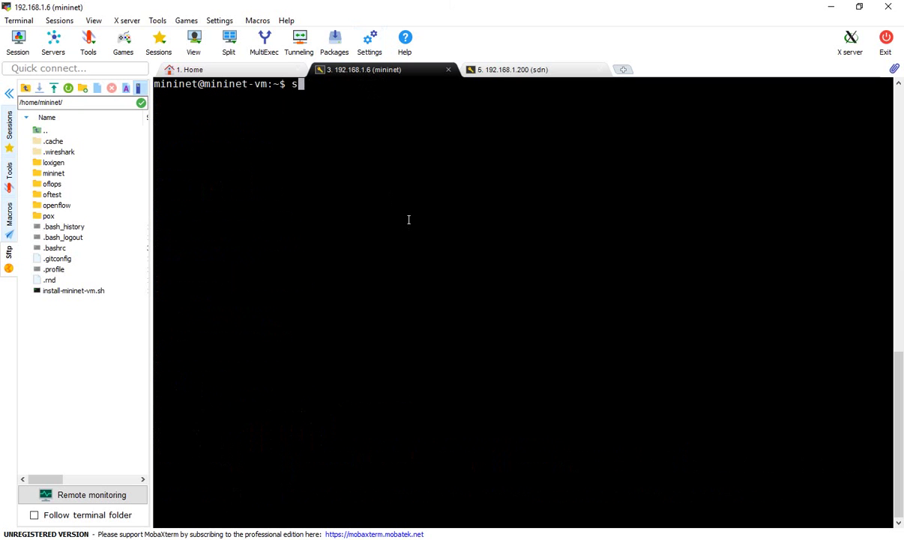
{"action": "type", "text": "udo mc --controller"}
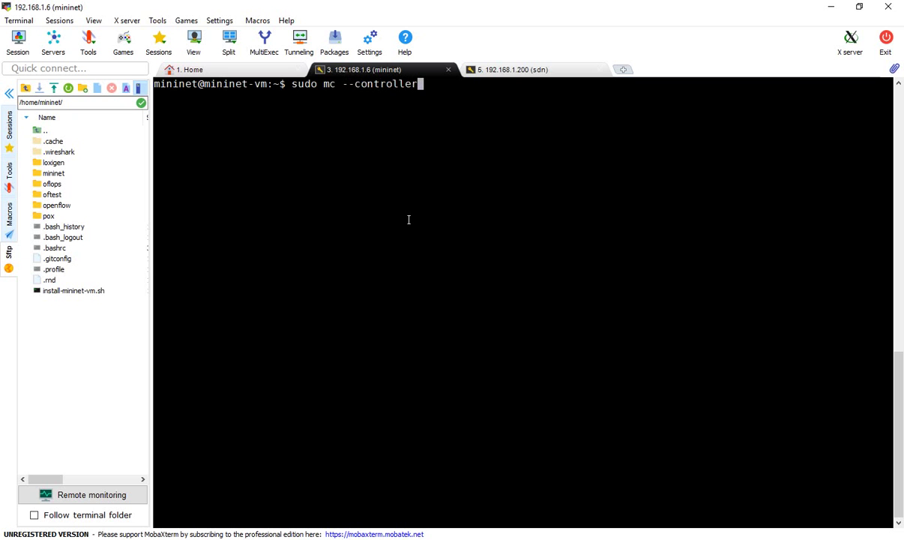
{"action": "type", "text": "="}
{"action": "key", "text": "Left"}
{"action": "key", "text": "Left"}
{"action": "key", "text": "Left"}
{"action": "key", "text": "Left"}
{"action": "key", "text": "Left"}
{"action": "key", "text": "Left"}
{"action": "key", "text": "Left"}
{"action": "key", "text": "Left"}
{"action": "key", "text": "Left"}
{"action": "key", "text": "Left"}
{"action": "key", "text": "Left"}
{"action": "key", "text": "Left"}
{"action": "key", "text": "Left"}
{"action": "key", "text": "Left"}
{"action": "key", "text": "BackSpace"}
{"action": "type", "text": "n"}
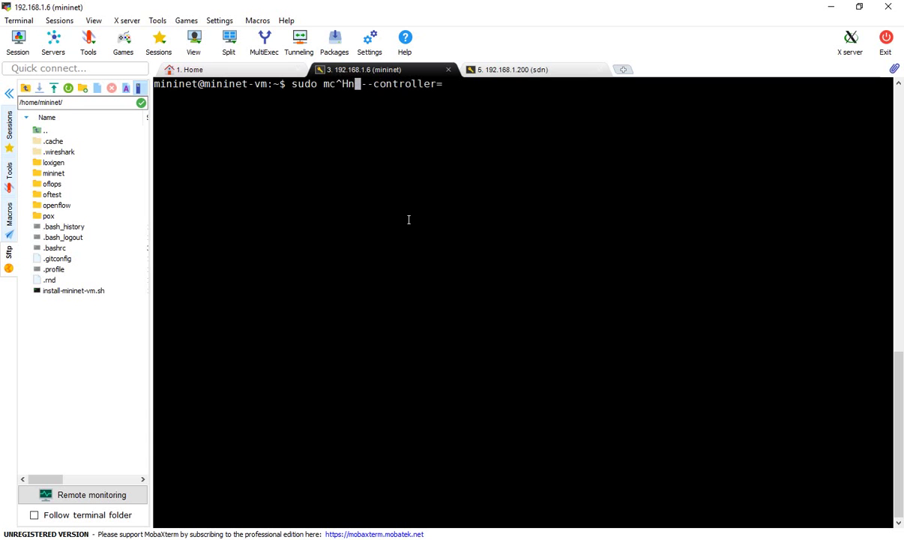
{"action": "key", "text": "BackSpace"}
{"action": "key", "text": "BackSpace"}
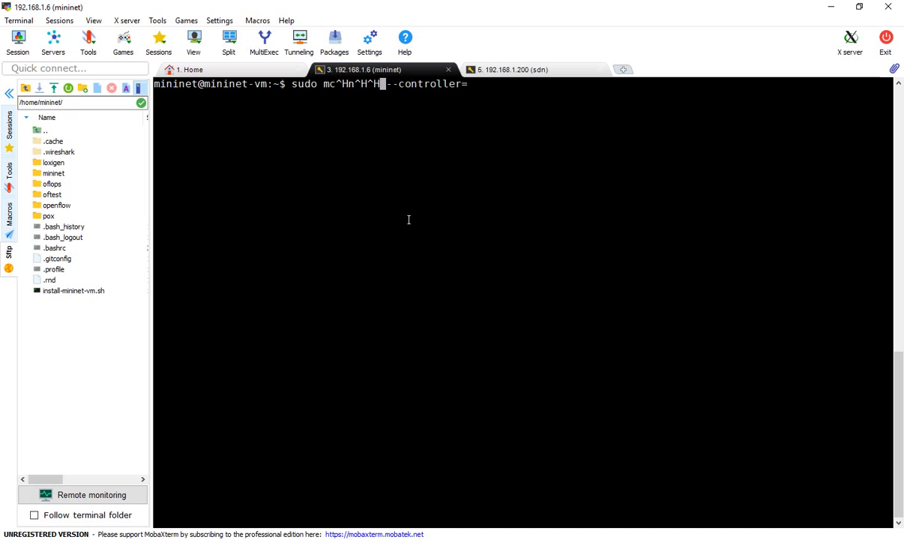
{"action": "key", "text": "BackSpace"}
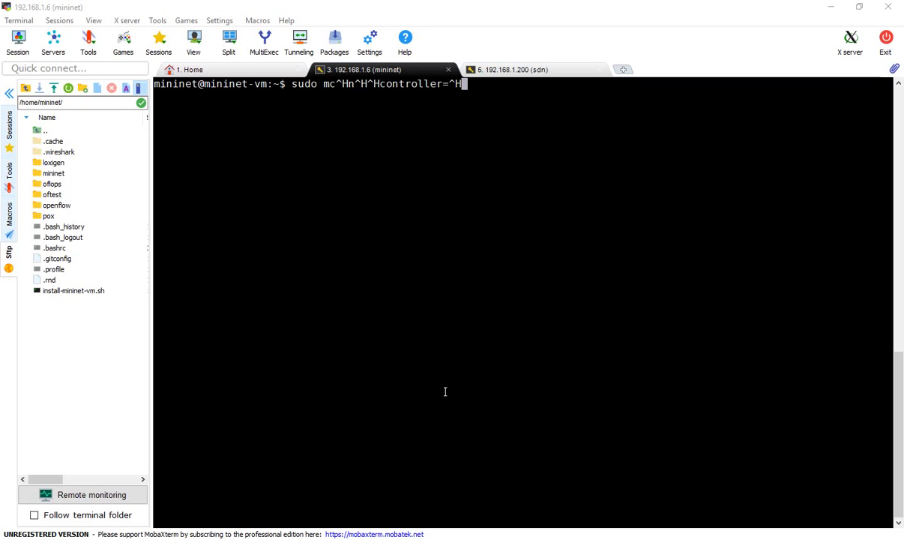
{"action": "key", "text": "Left"}
{"action": "key", "text": "Left"}
{"action": "key", "text": "Left"}
{"action": "key", "text": "Left"}
{"action": "key", "text": "Left"}
{"action": "key", "text": "Left"}
{"action": "key", "text": "Left"}
{"action": "key", "text": "Left"}
{"action": "key", "text": "Left"}
{"action": "key", "text": "Left"}
{"action": "key", "text": "Left"}
{"action": "key", "text": "Left"}
{"action": "key", "text": "Left"}
{"action": "key", "text": "Left"}
{"action": "key", "text": "Left"}
{"action": "key", "text": "Left"}
{"action": "key", "text": "Left"}
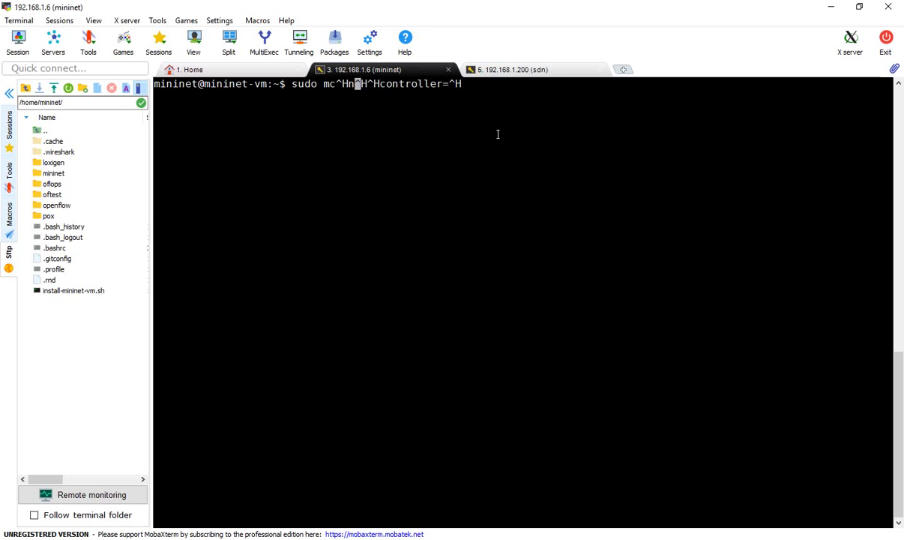
{"action": "key", "text": "Delete"}
{"action": "key", "text": "Delete"}
{"action": "key", "text": "Delete"}
{"action": "key", "text": "Delete"}
{"action": "key", "text": "Delete"}
{"action": "key", "text": "Delete"}
{"action": "key", "text": "Delete"}
{"action": "key", "text": "Delete"}
{"action": "key", "text": "Delete"}
{"action": "key", "text": "Delete"}
{"action": "key", "text": "Delete"}
{"action": "key", "text": "Delete"}
{"action": "key", "text": "Delete"}
{"action": "key", "text": "Delete"}
{"action": "key", "text": "Delete"}
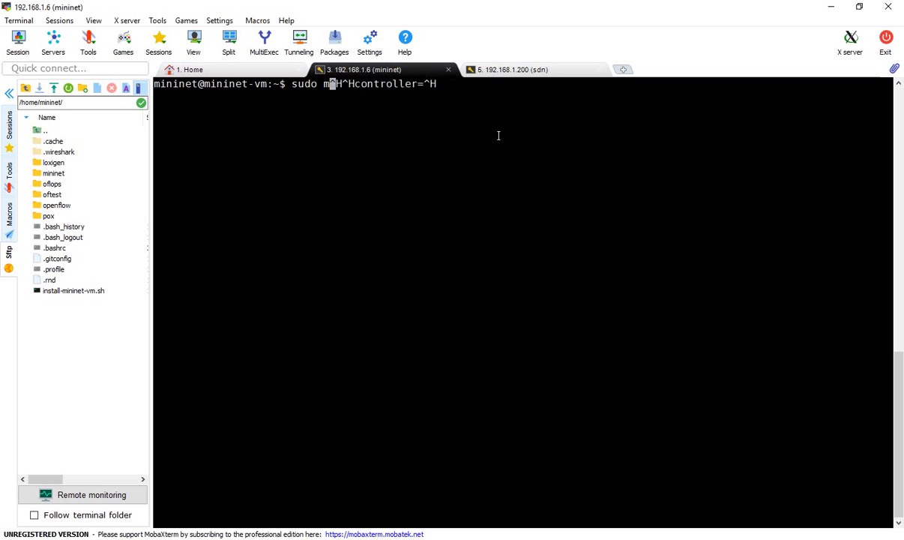
{"action": "key", "text": "Delete"}
{"action": "key", "text": "Delete"}
{"action": "key", "text": "Delete"}
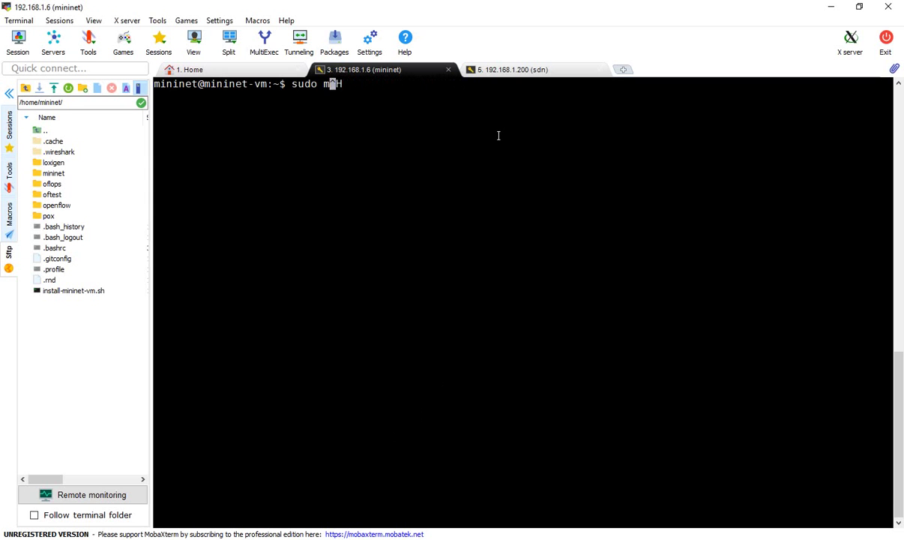
{"action": "type", "text": "n --controller="}
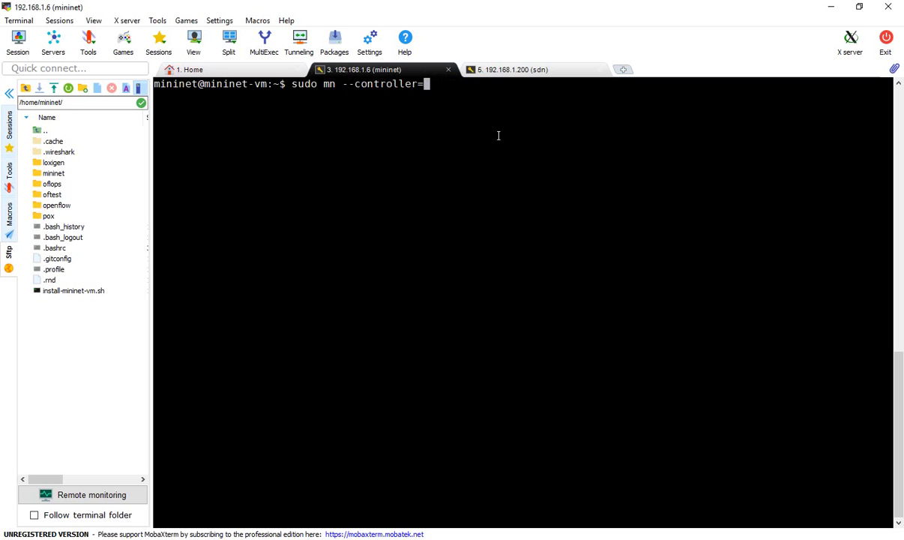
{"action": "type", "text": "remote"}
{"action": "key", "text": "BackSpace"}
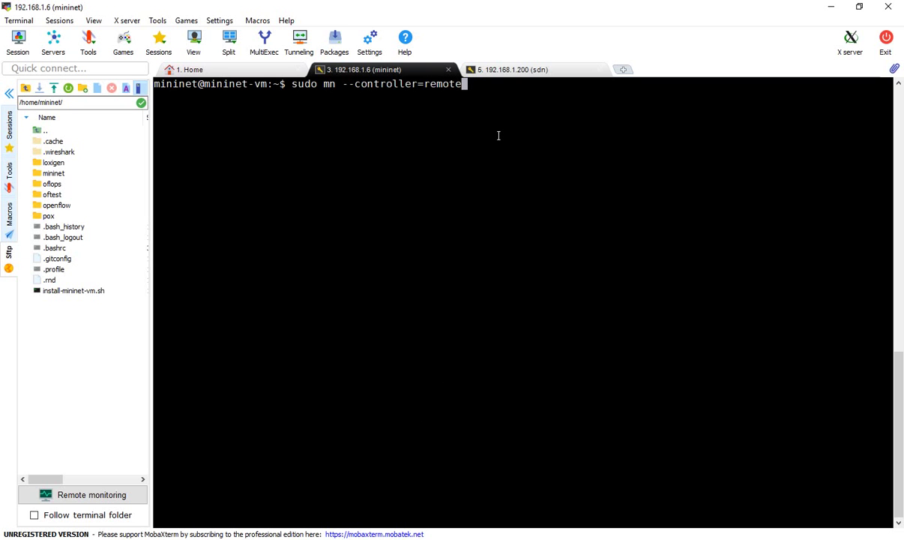